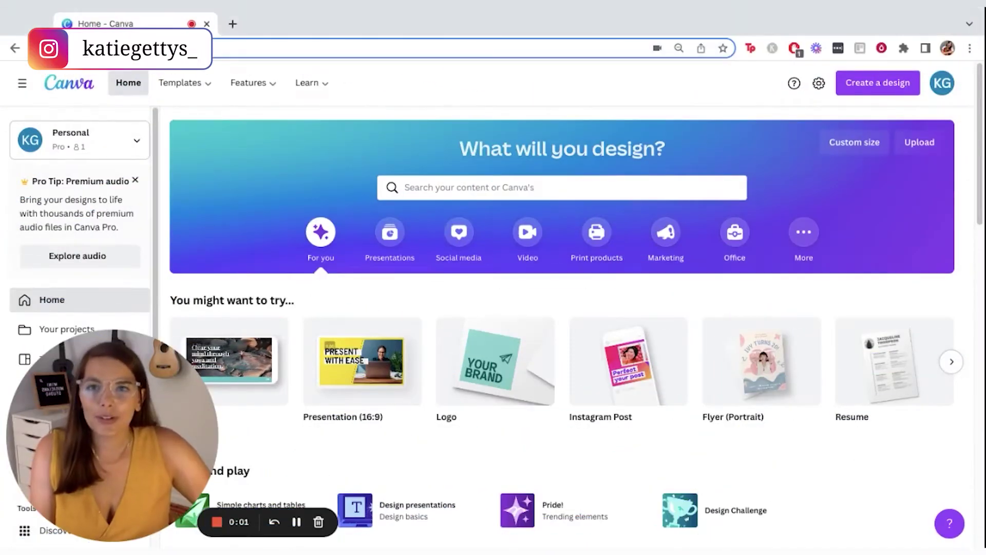
Step: Scroll through the Canva home page and sidebar to reach the Templates page
click(394, 95)
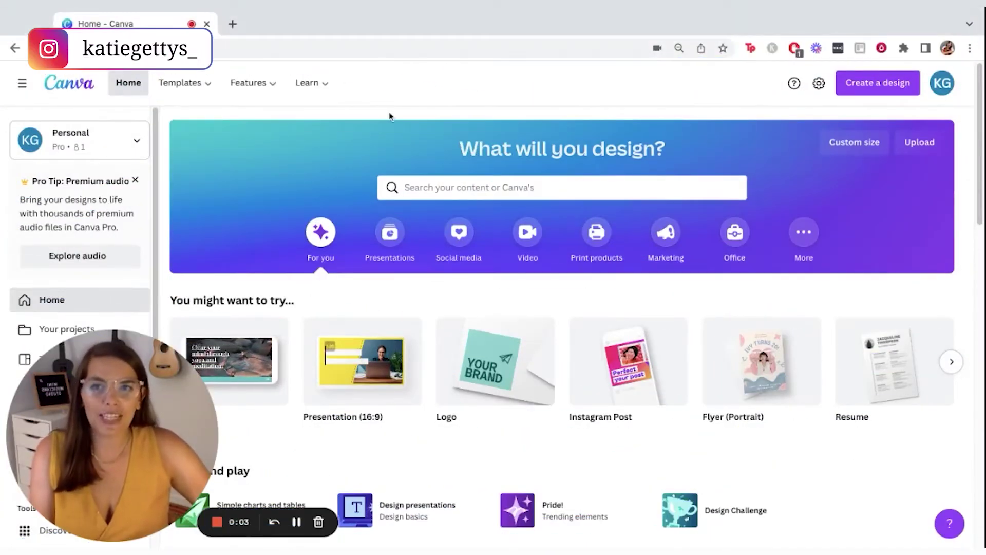
scroll(396, 239, down, 2)
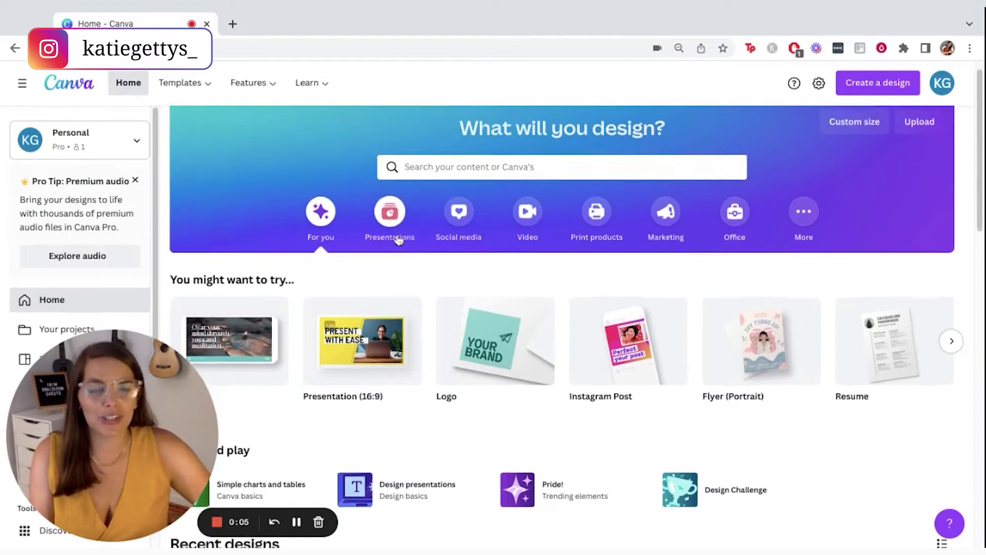
scroll(393, 288, down, 1)
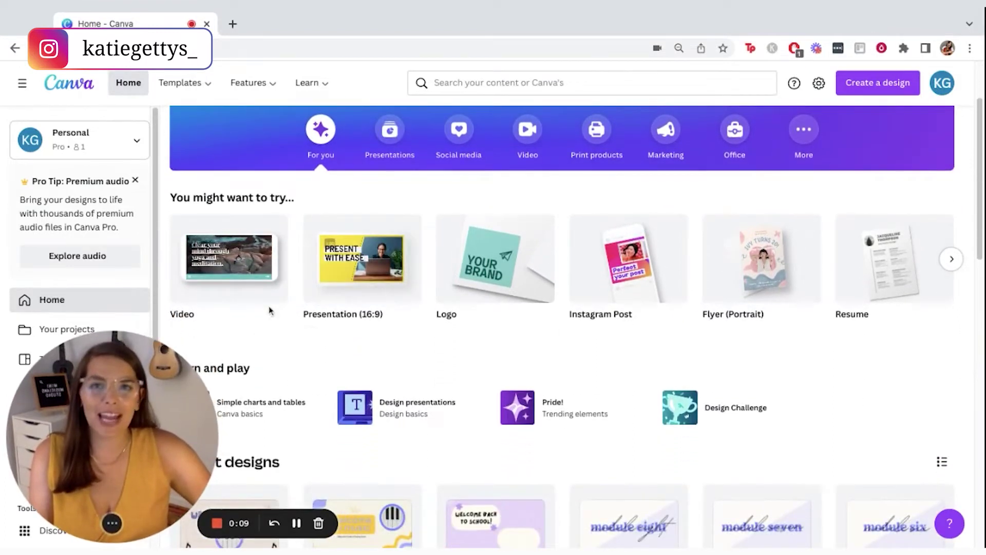
scroll(108, 287, down, 1)
scroll(108, 287, down, 5)
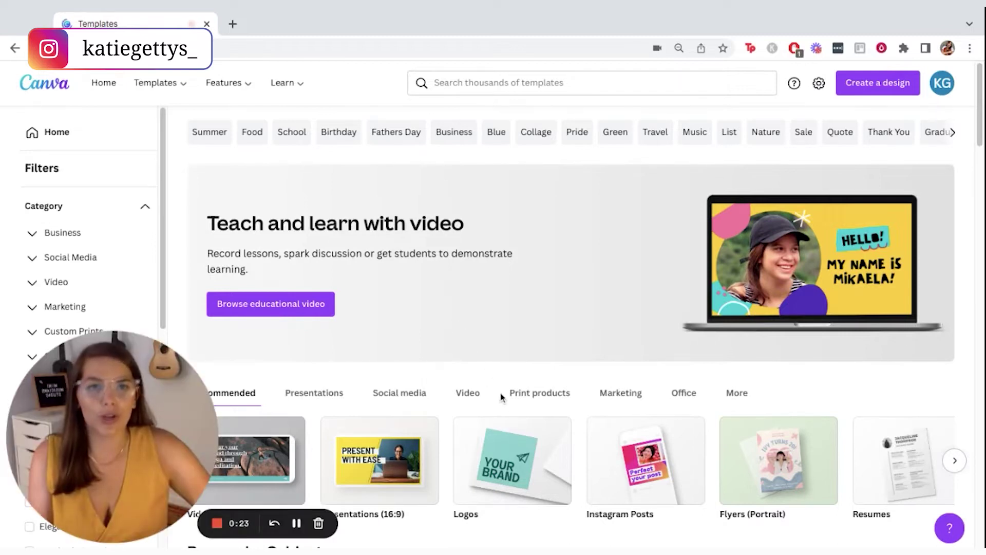
Step: Scroll the Templates page and reveal more topic tags to find the Education chip
scroll(491, 366, down, 1)
scroll(491, 366, down, 5)
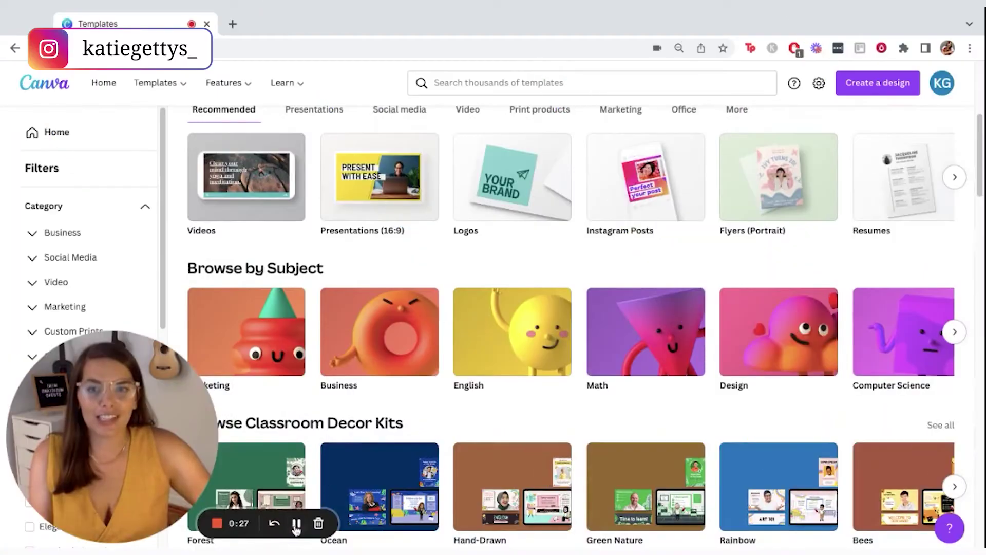
scroll(469, 384, down, 4)
scroll(471, 380, up, 5)
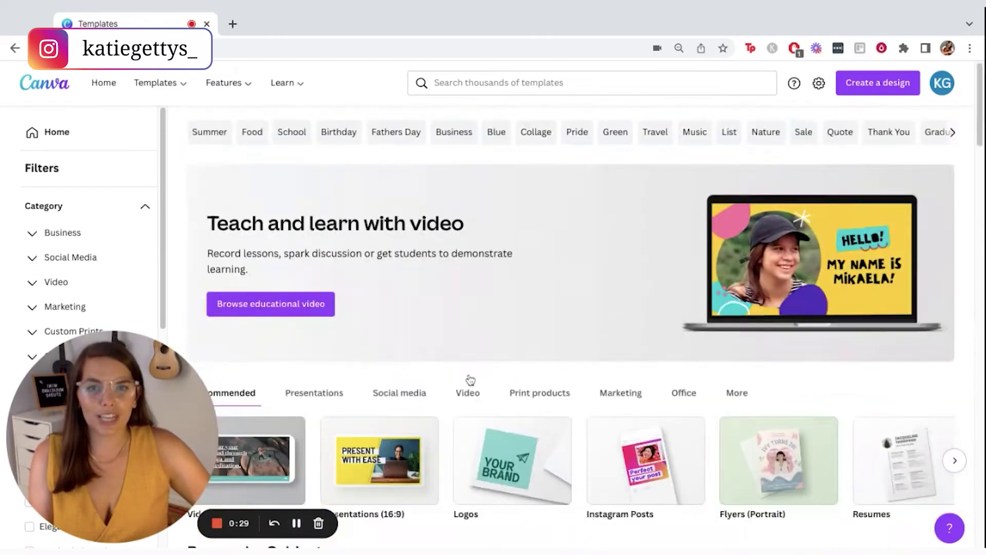
click(953, 133)
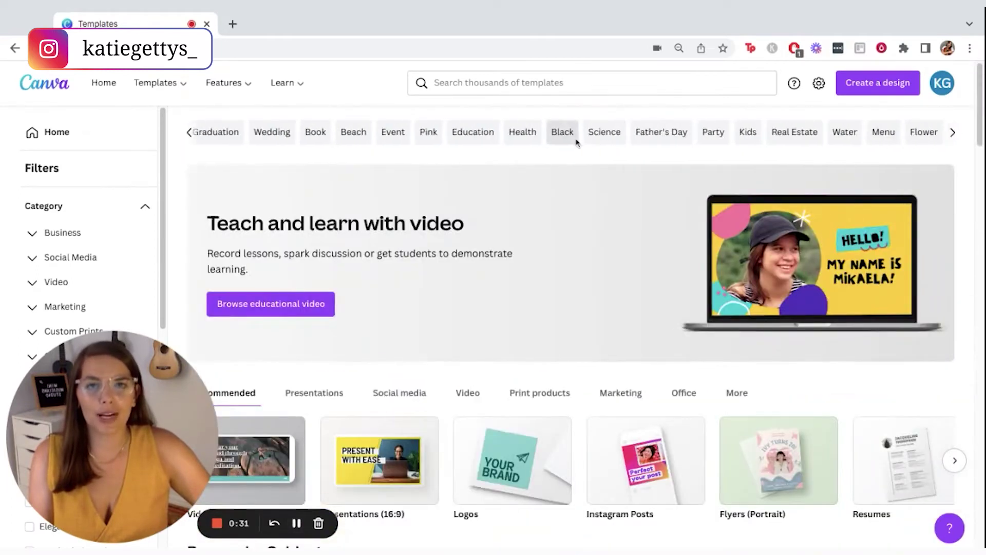
Step: Open the Education templates and expand the Education subcategories in the filter sidebar
click(470, 318)
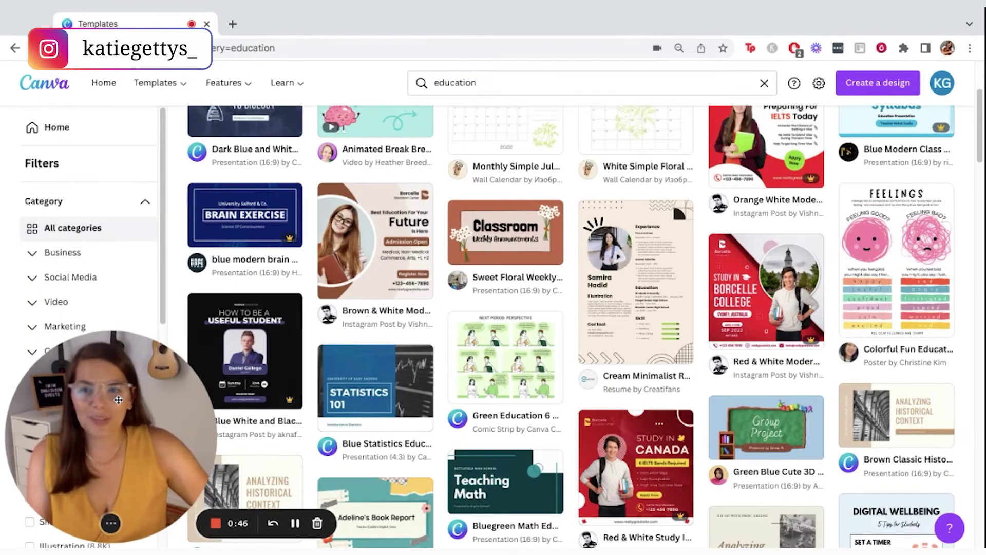
drag(118, 400, 308, 396)
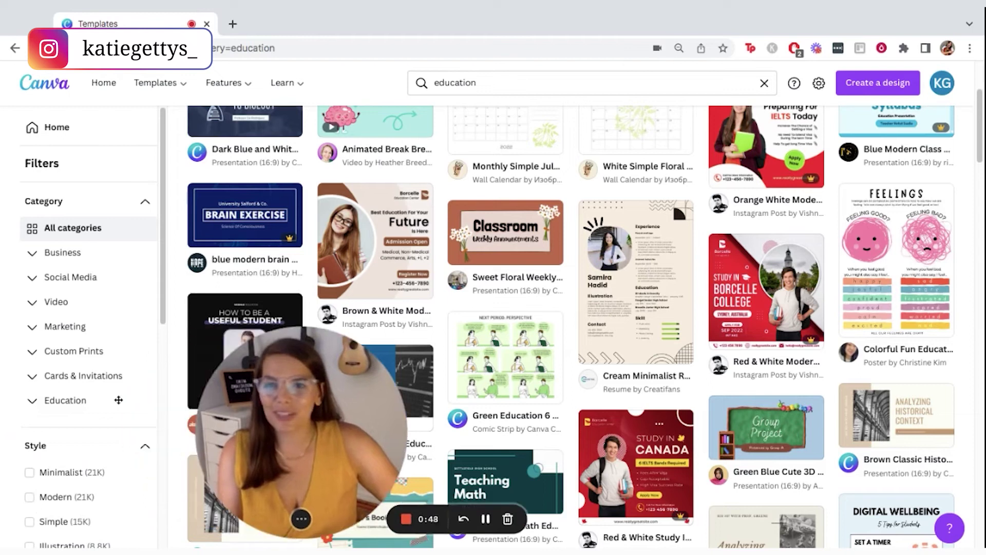
click(33, 405)
scroll(66, 406, down, 2)
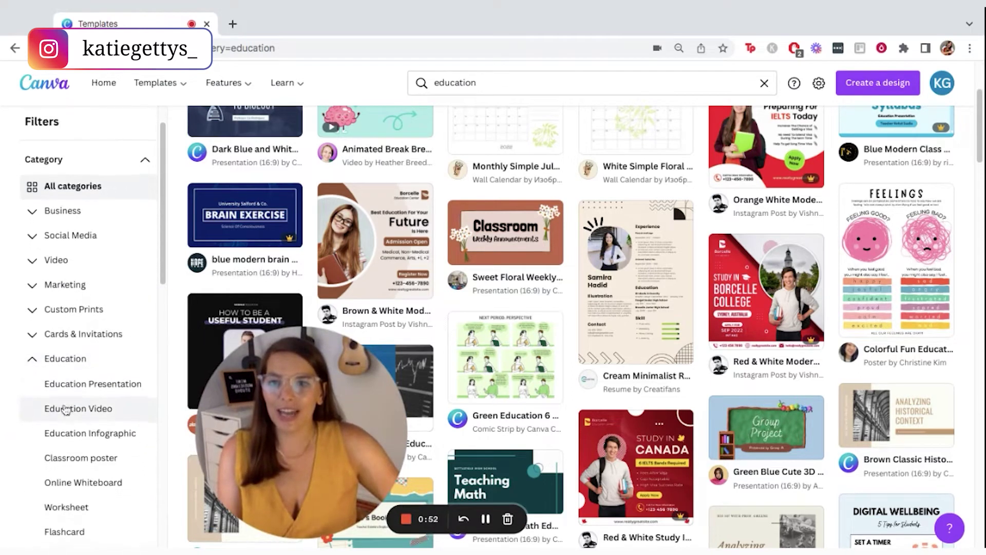
scroll(71, 422, down, 3)
scroll(79, 380, down, 1)
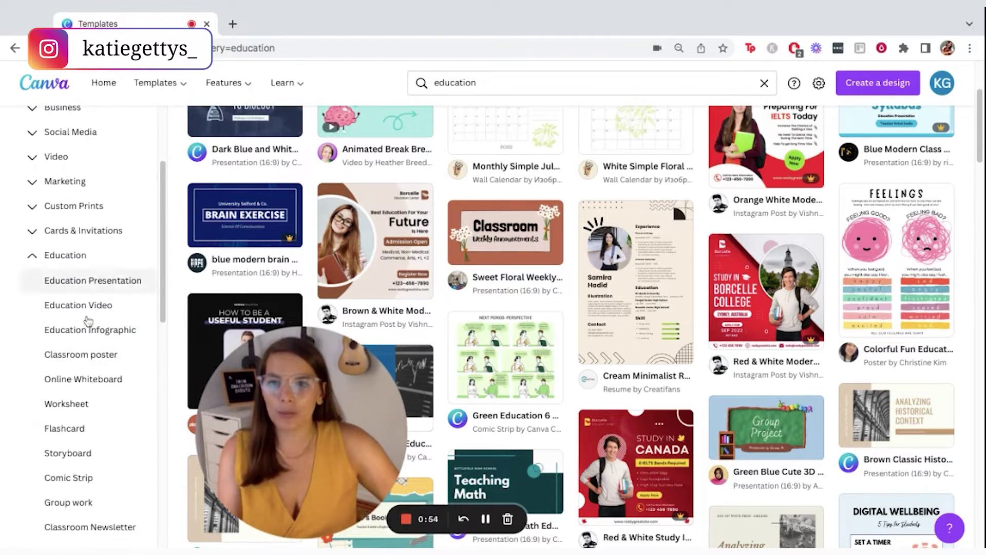
scroll(88, 406, down, 2)
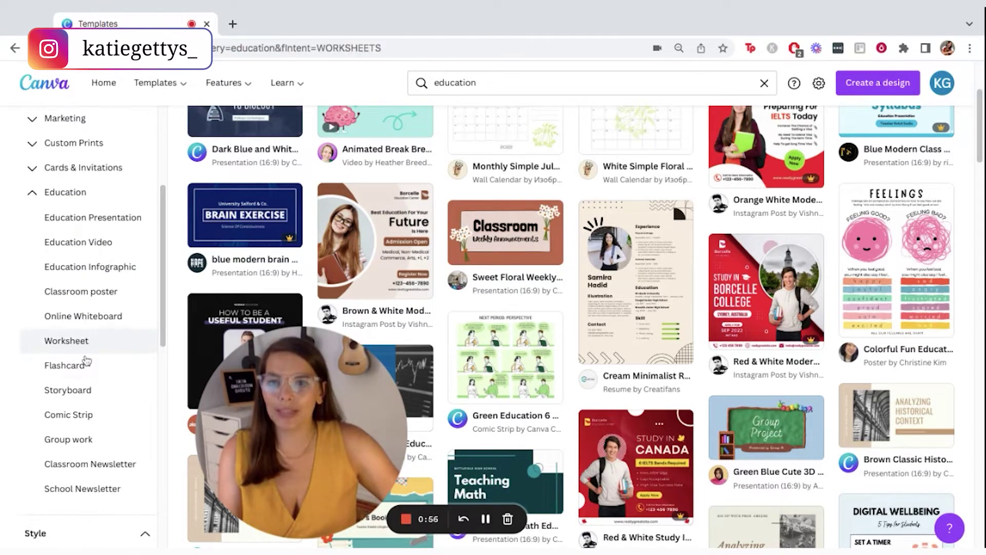
Step: Filter the results to Worksheet templates and scroll through them
click(86, 355)
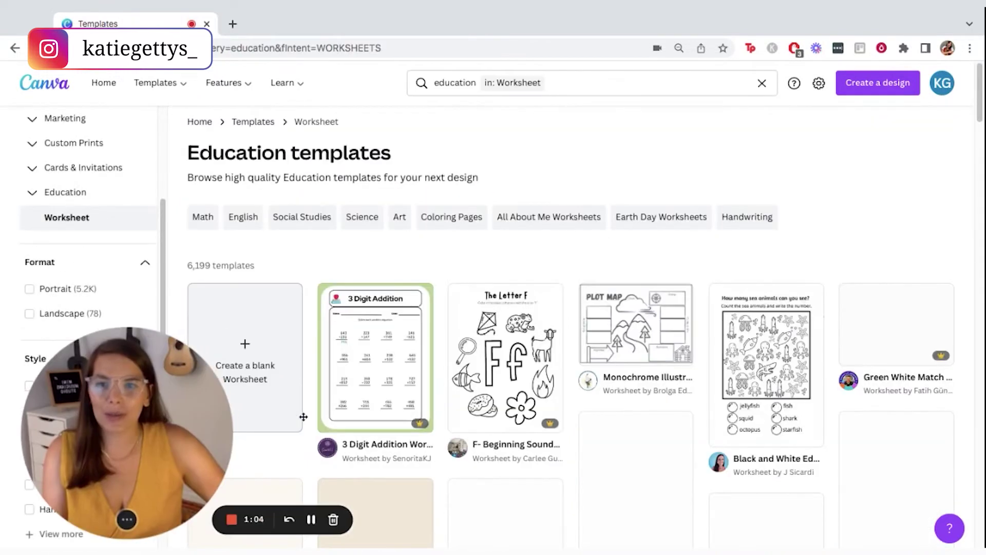
scroll(615, 351, down, 1)
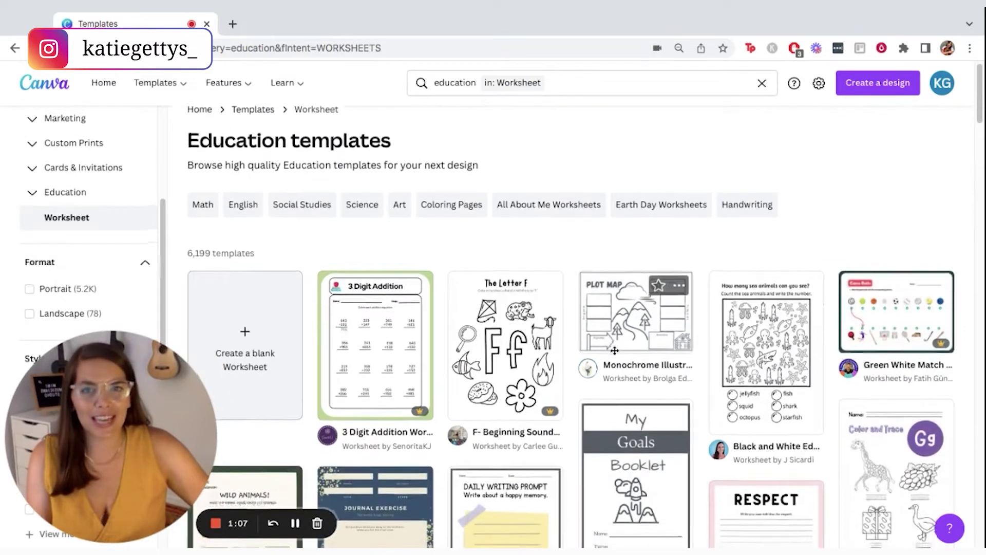
scroll(615, 350, down, 5)
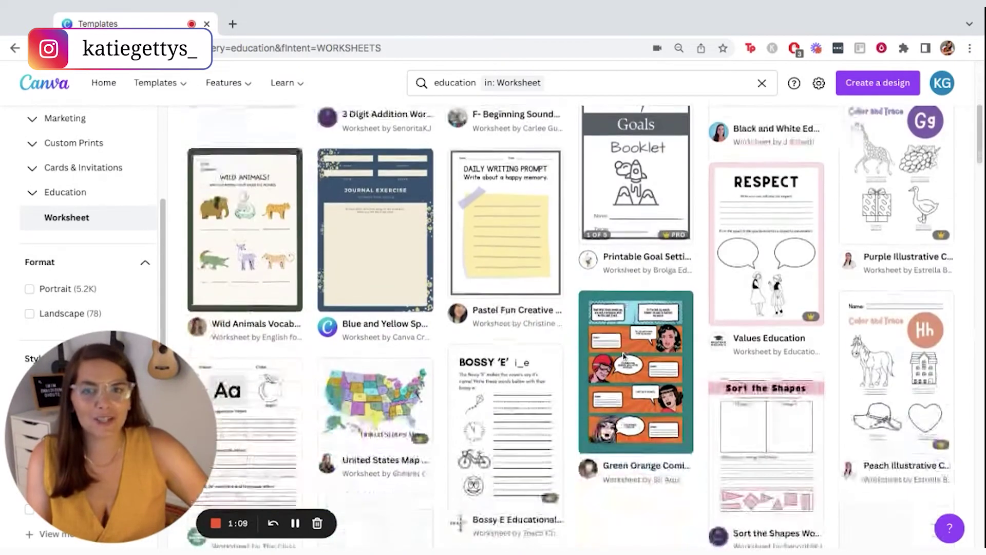
scroll(624, 355, down, 1)
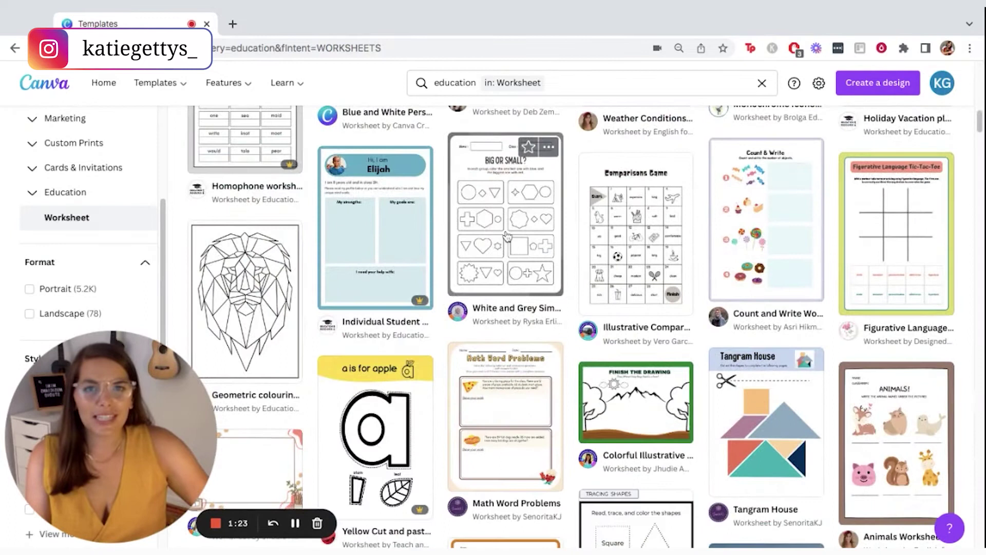
Step: Open the Big or Small Worksheet template and replace 'BIG OR SMALL?' with 'PARTS OF THE GUITAR'
click(507, 236)
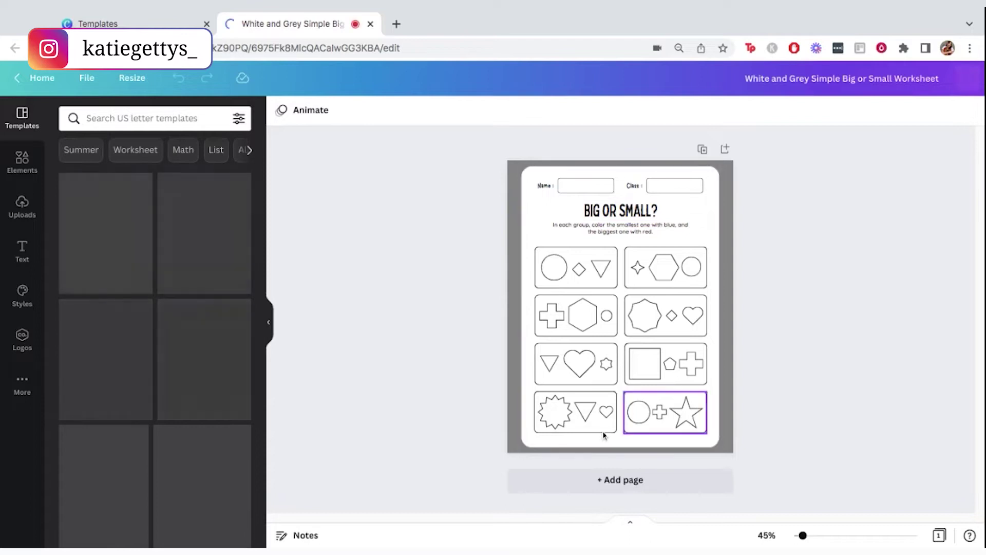
click(626, 212)
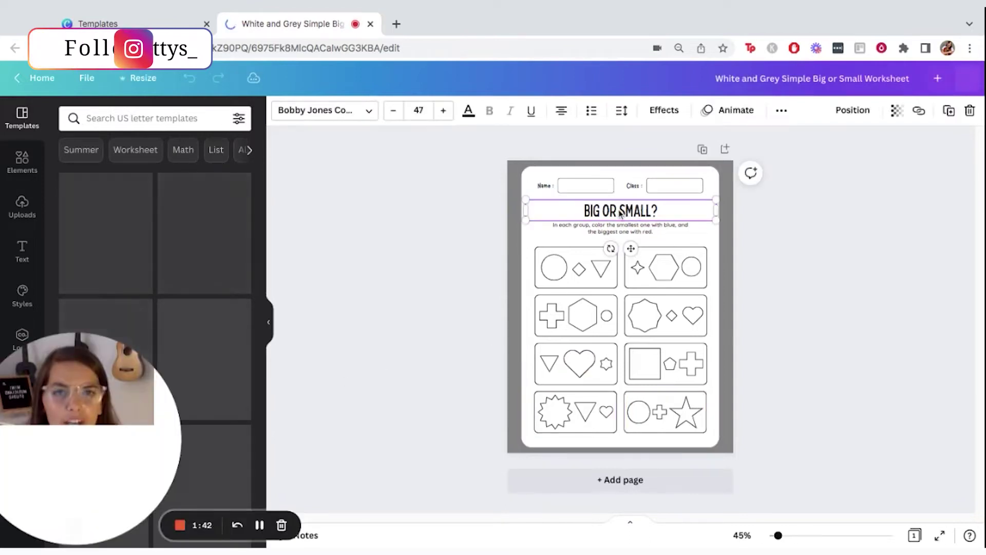
click(625, 213)
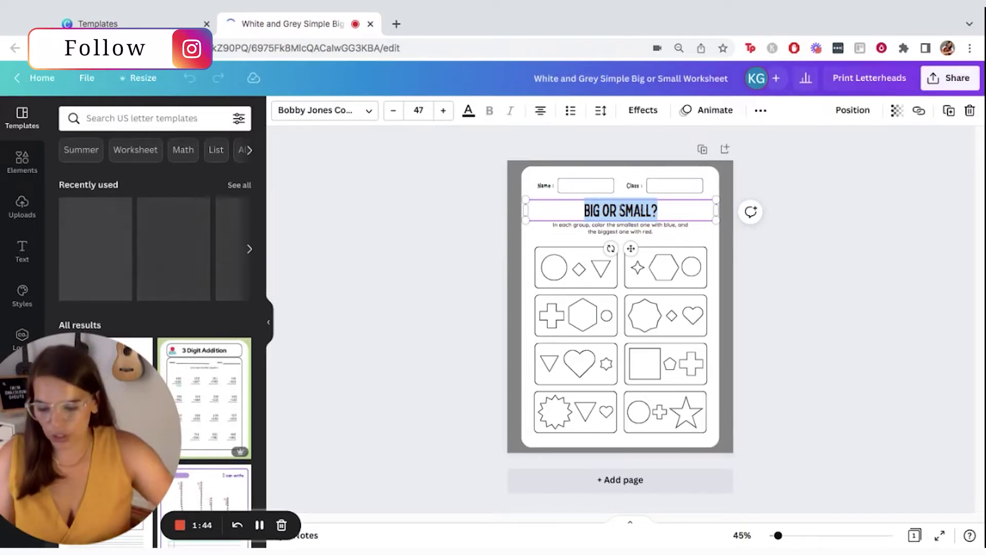
text(PARTS)
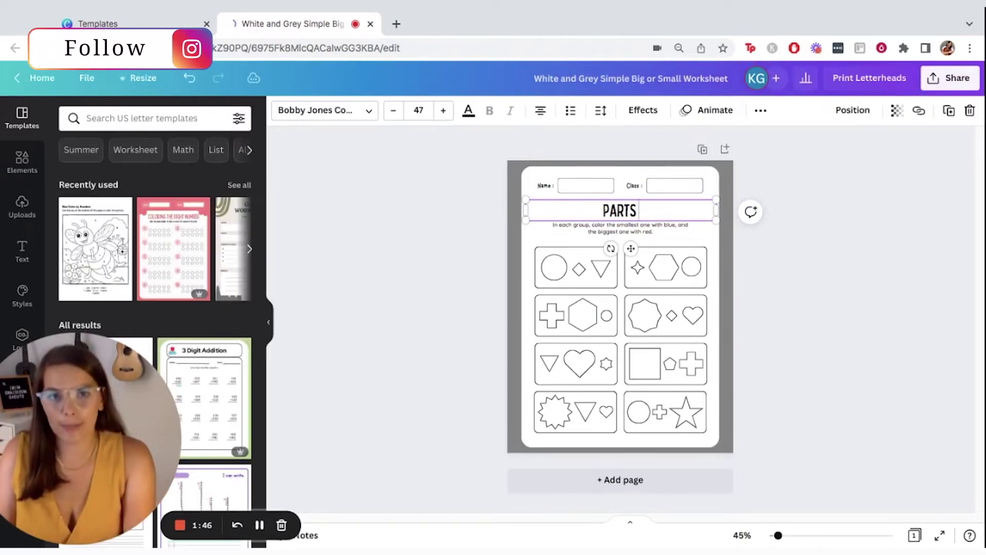
text( OF THE GUITAR)
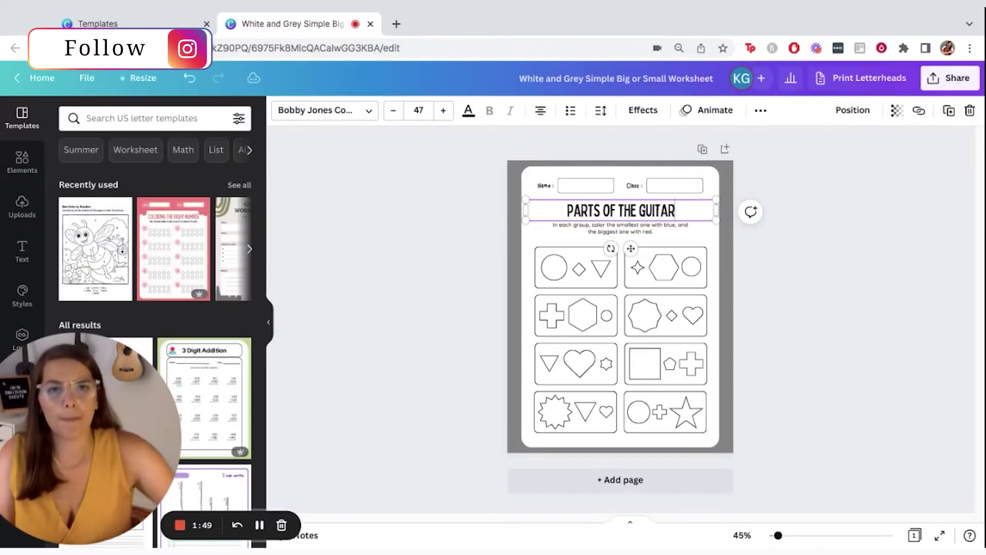
click(804, 237)
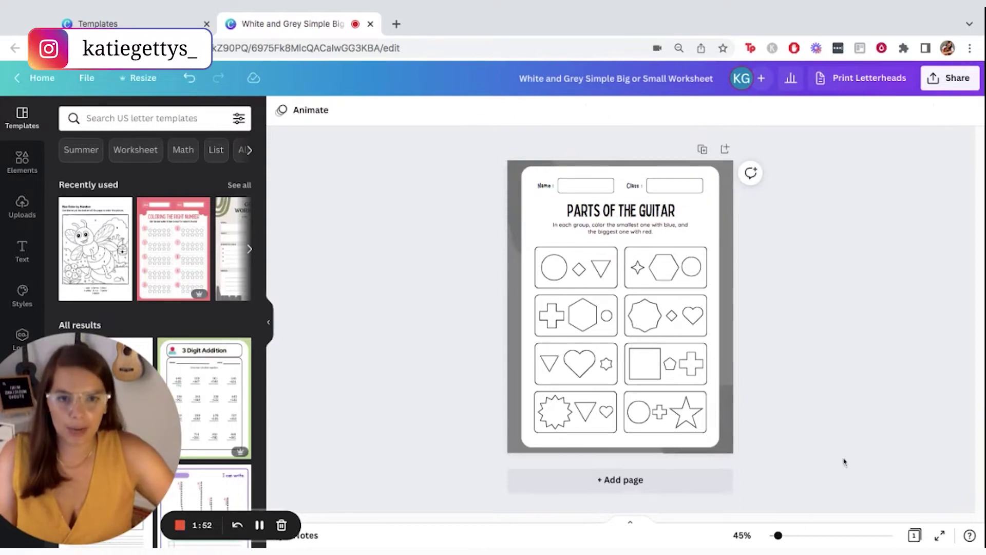
drag(778, 536, 787, 536)
Step: Rewrite the instructions to 'Label the parts of your guitar below with the vocabular…'
scroll(662, 261, up, 2)
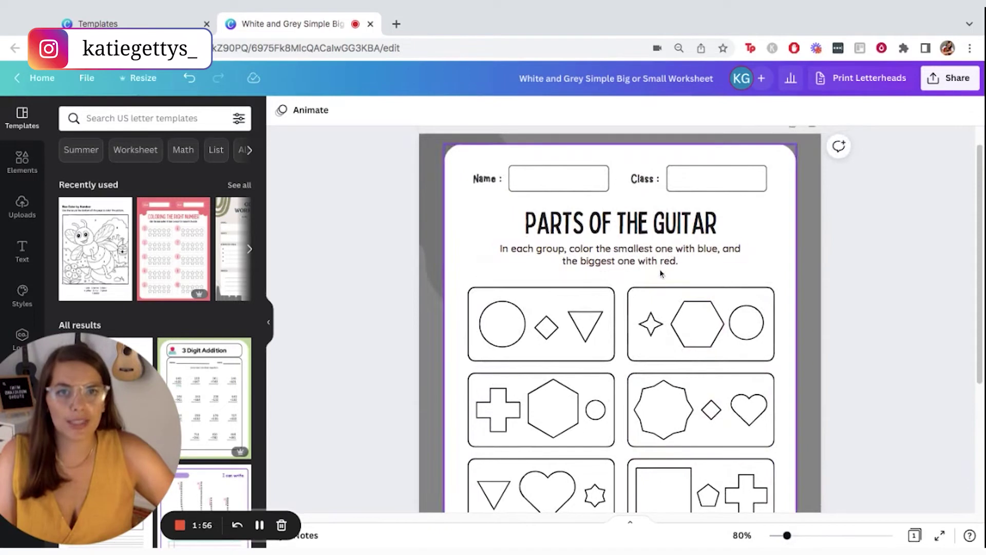
double_click(658, 263)
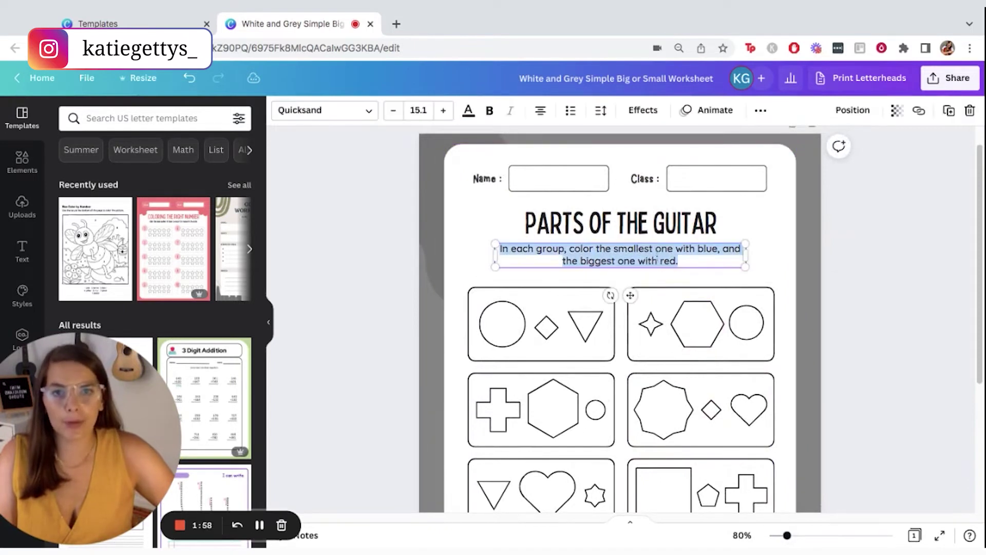
text(Label the parts of your guitar below wit)
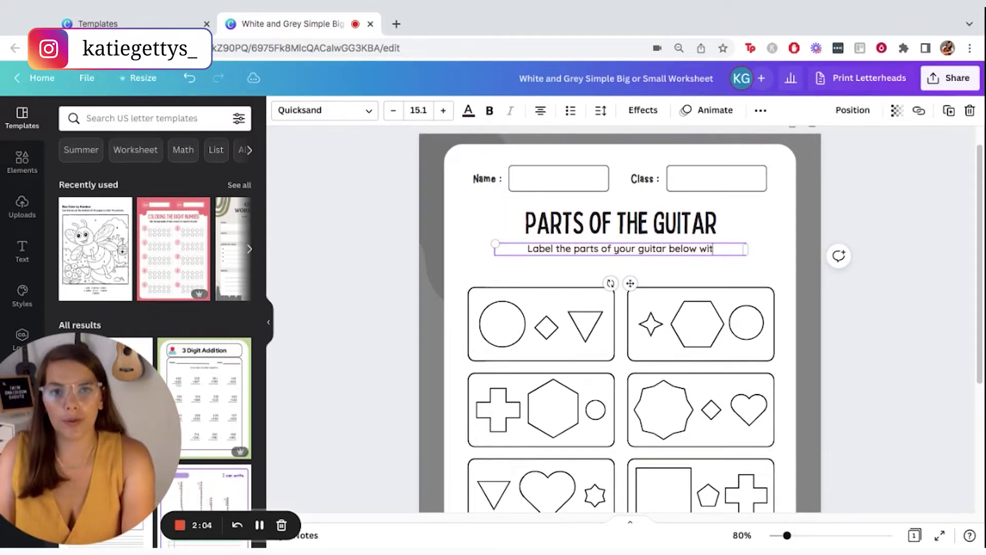
text(h the vocabulary we learned in our lesson.)
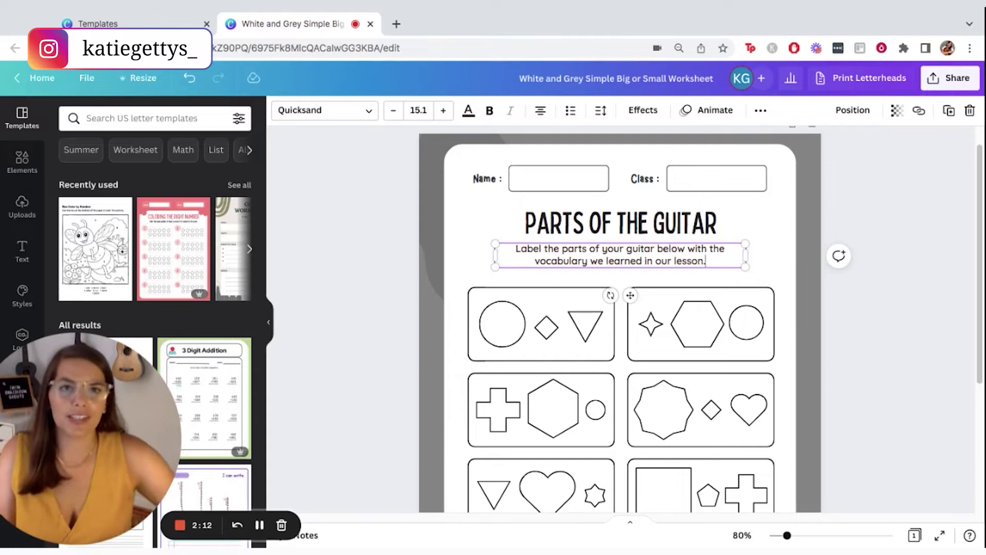
Step: Rename the 'Class :' label to 'Date :' and select the grey background graphic
click(645, 184)
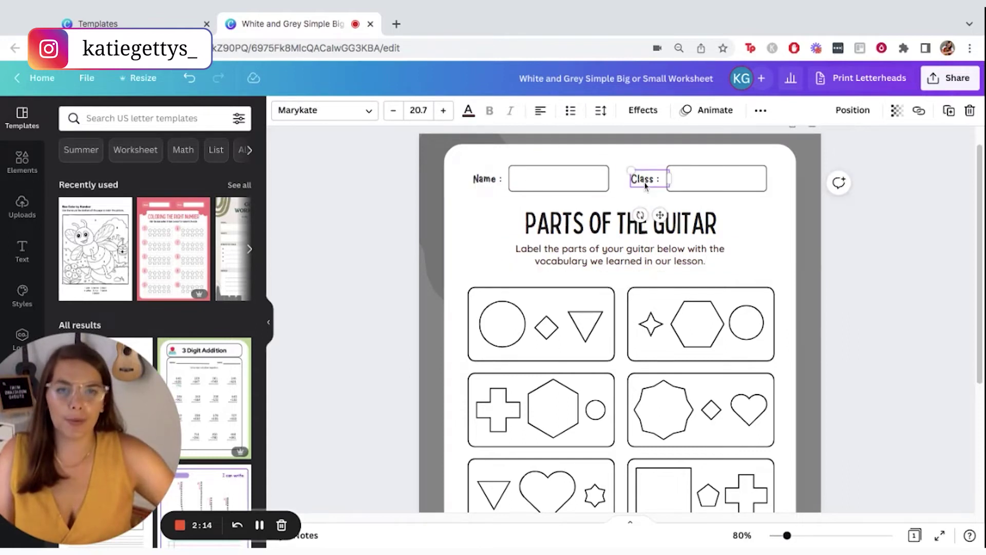
text(Date :)
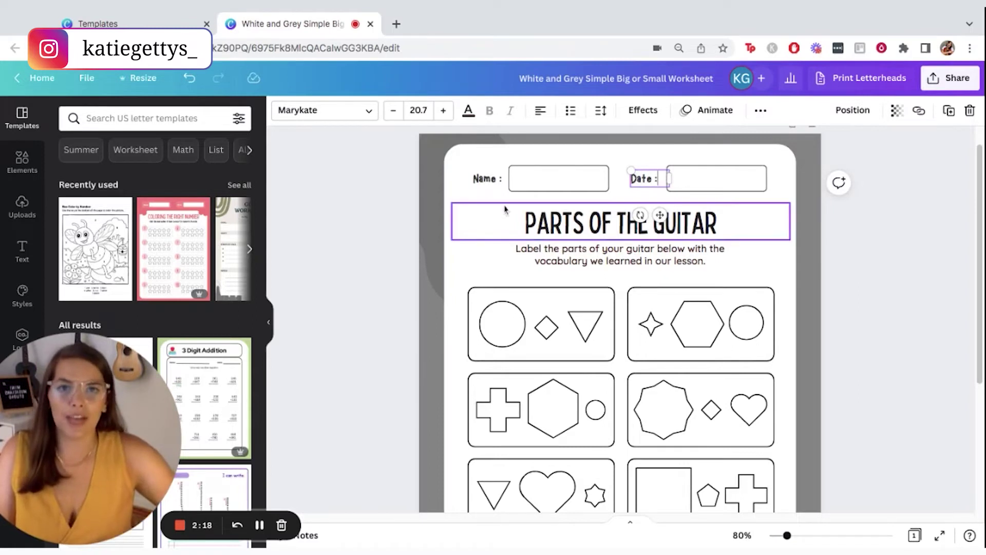
click(436, 234)
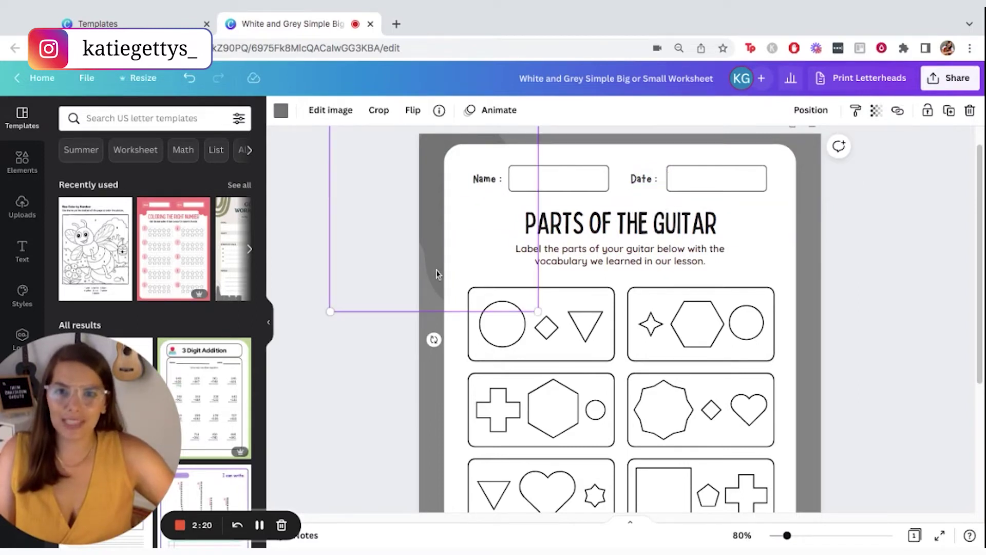
Step: Delete the grey background graphic and colour the page background beige
scroll(434, 288, down, 1)
key(Delete)
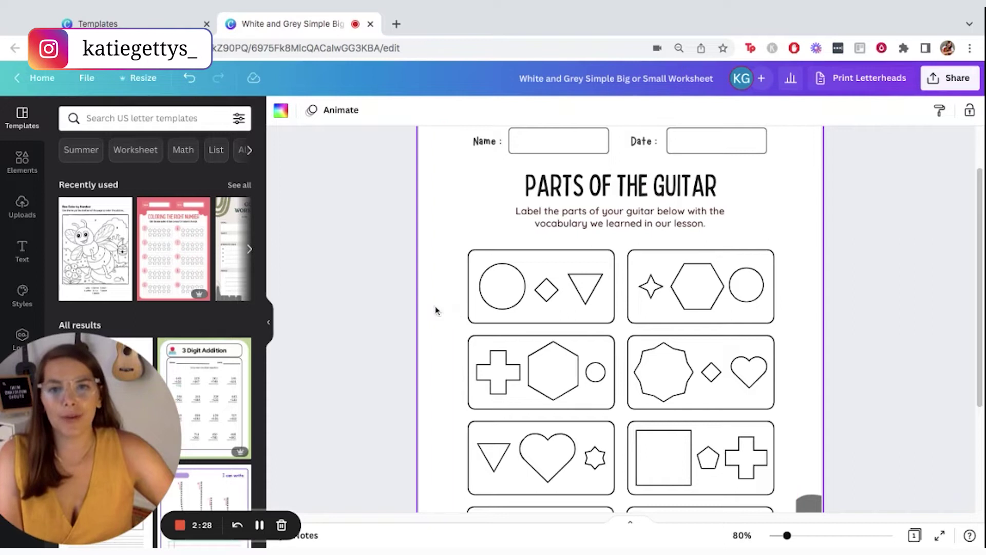
click(282, 111)
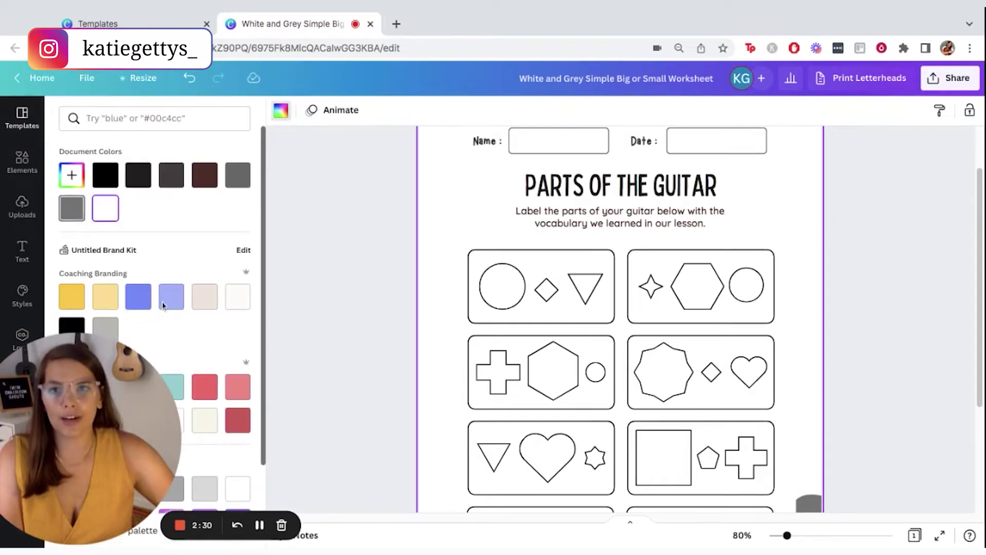
scroll(203, 241, down, 2)
click(205, 224)
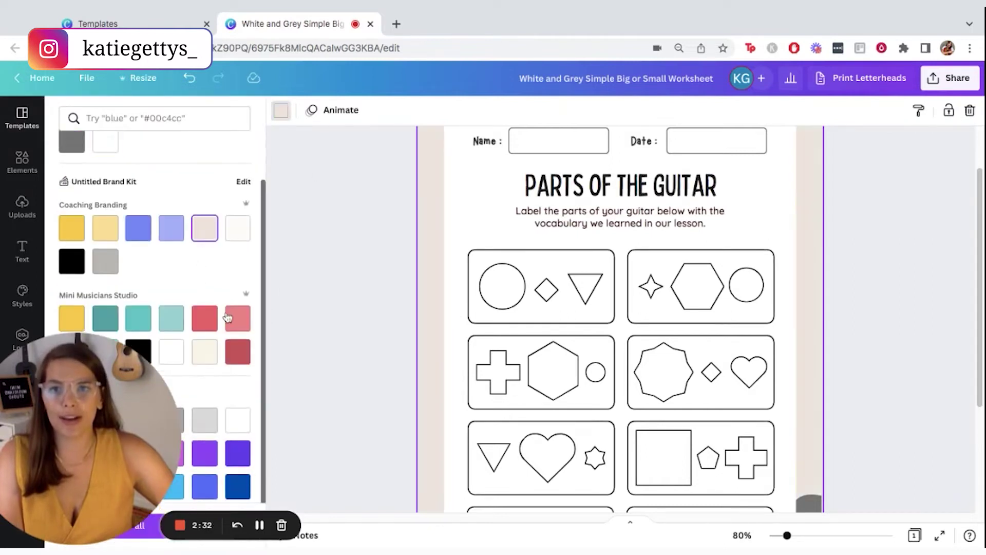
Step: Switch the page background from beige to the off-white brand colour
scroll(229, 321, down, 1)
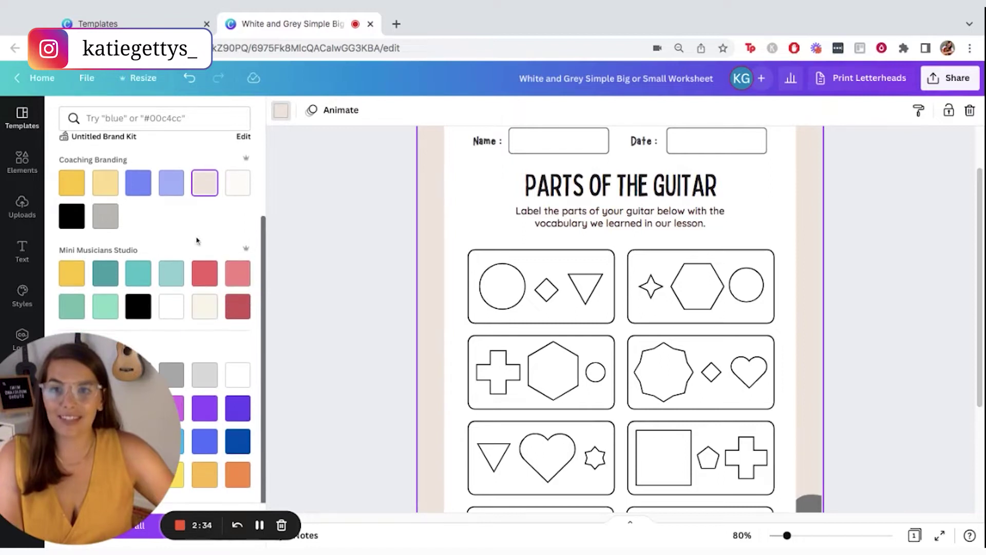
drag(93, 357, 129, 355)
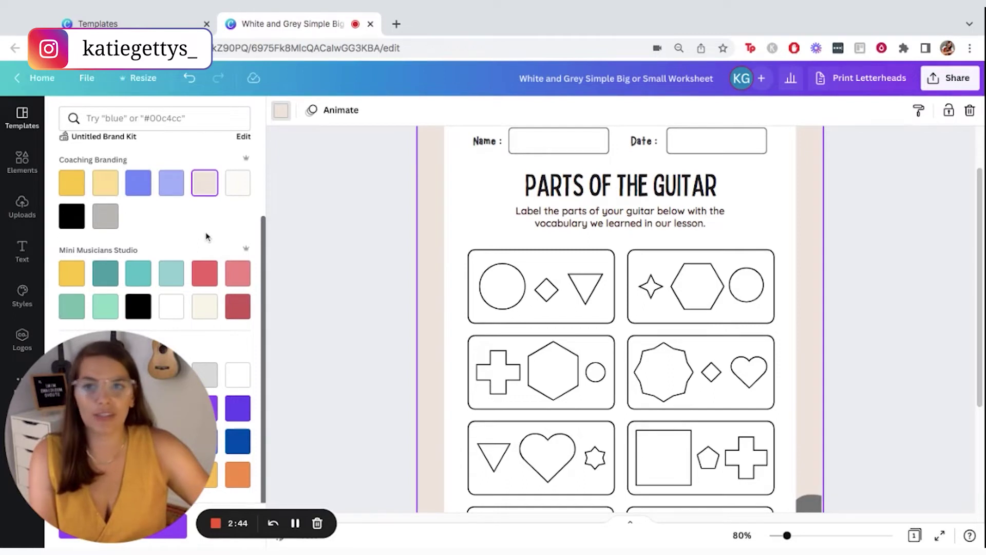
scroll(205, 236, up, 1)
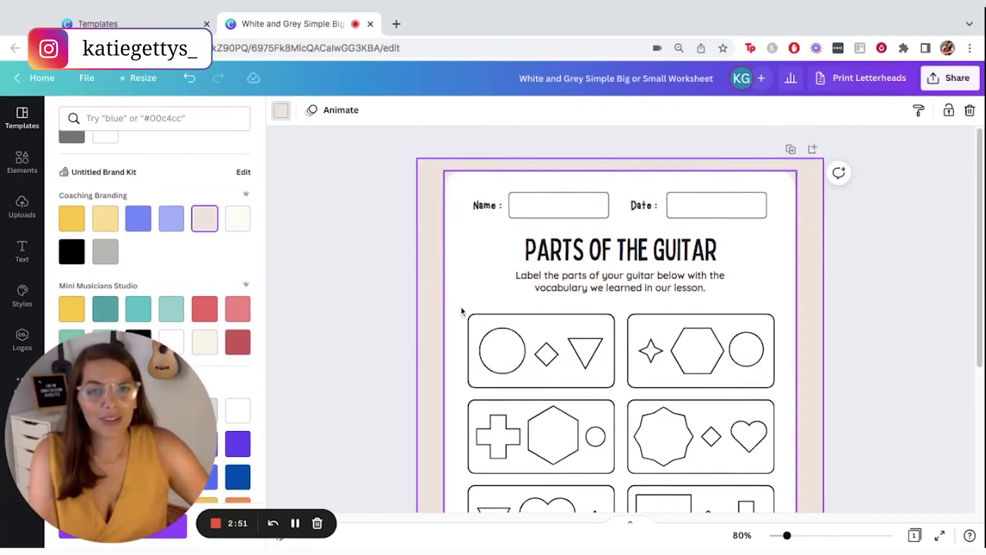
click(238, 225)
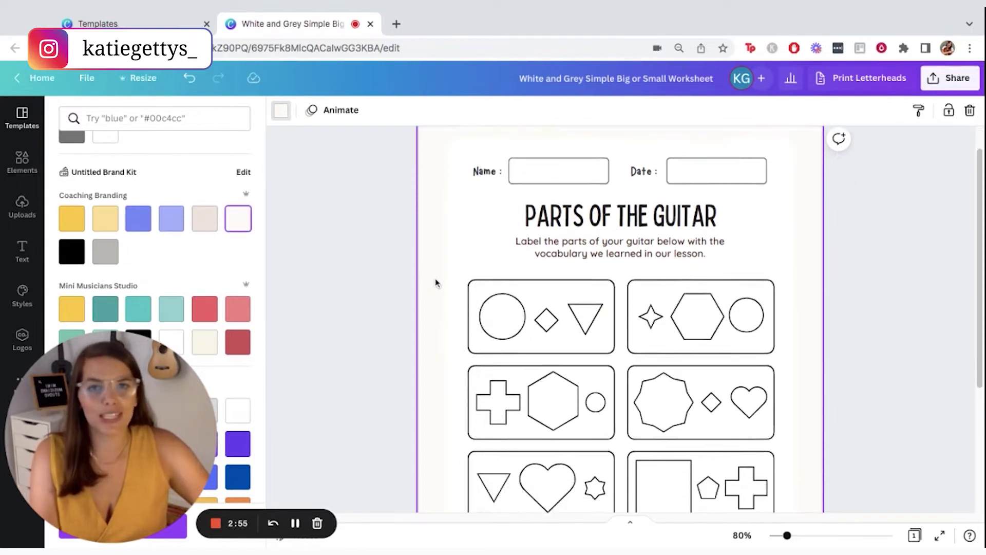
scroll(435, 283, down, 5)
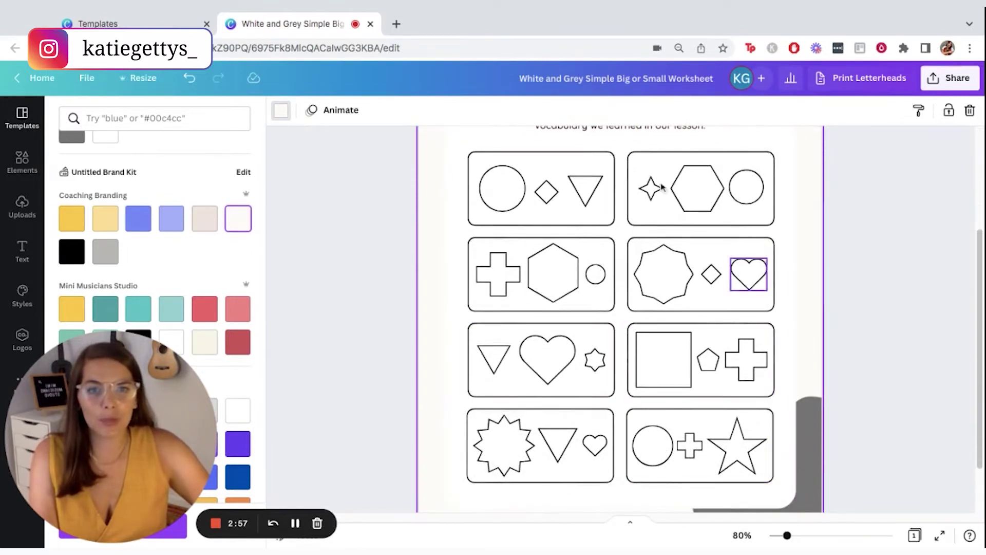
click(803, 470)
Step: Delete the grey corner shape and all shape boxes, keeping the page border
scroll(808, 466, down, 1)
key(Delete)
scroll(461, 227, up, 3)
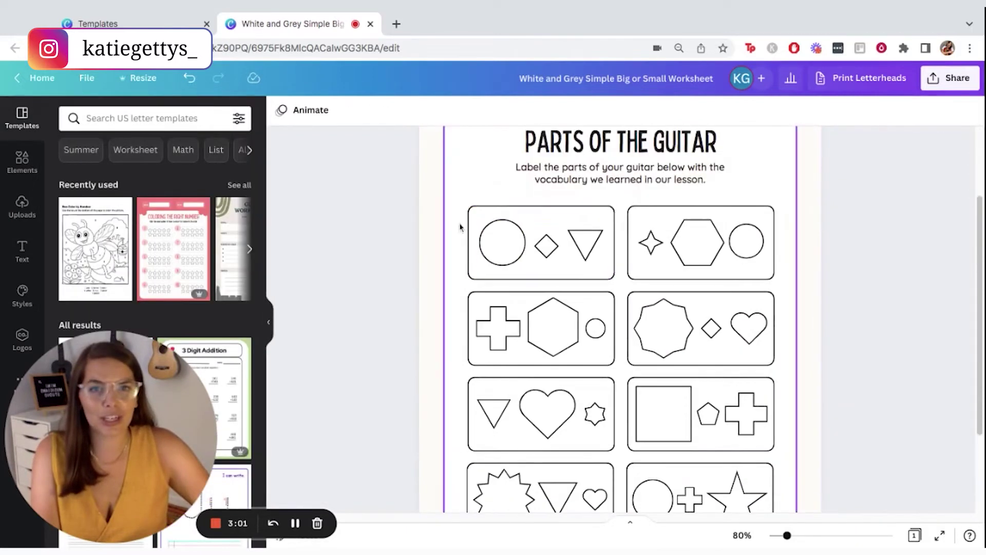
click(480, 222)
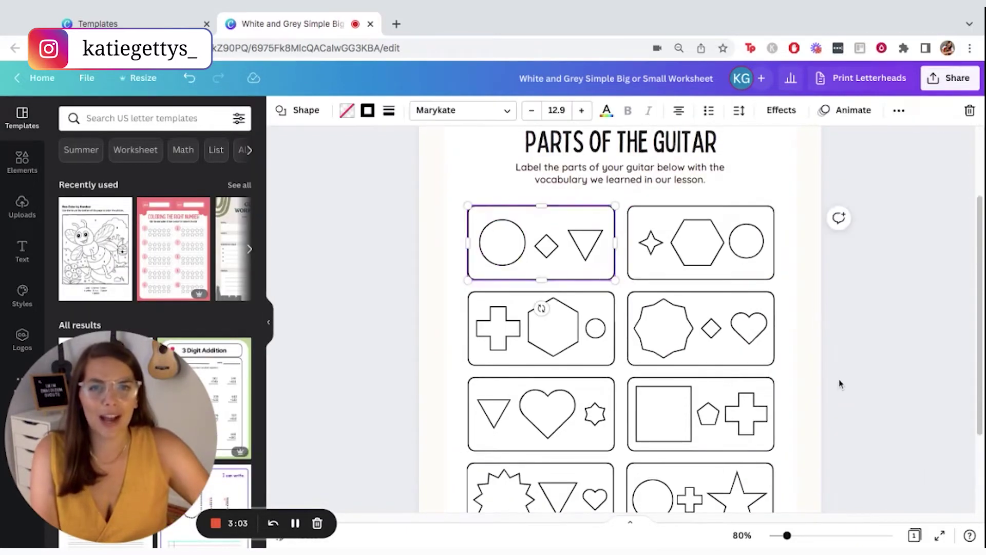
click(867, 380)
scroll(867, 381, down, 1)
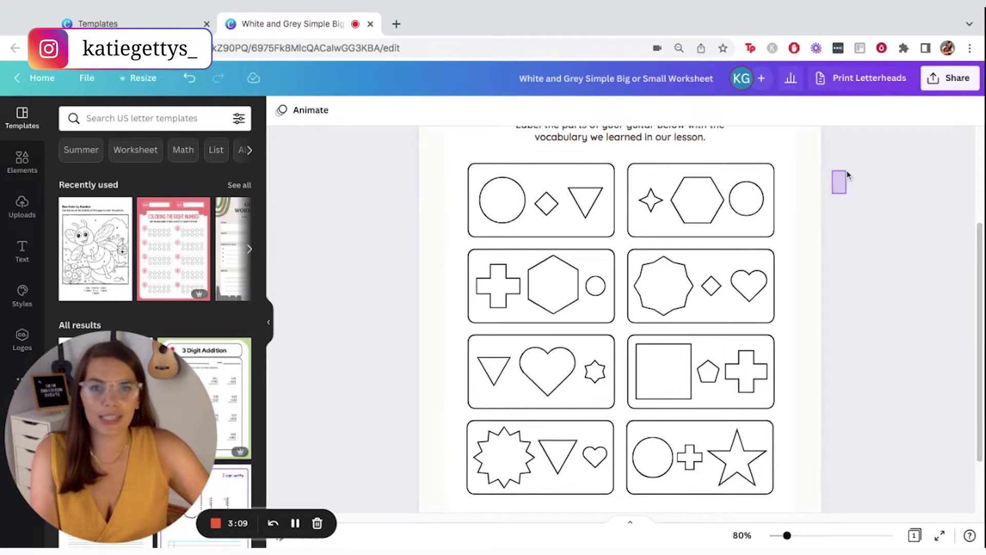
drag(847, 175, 464, 499)
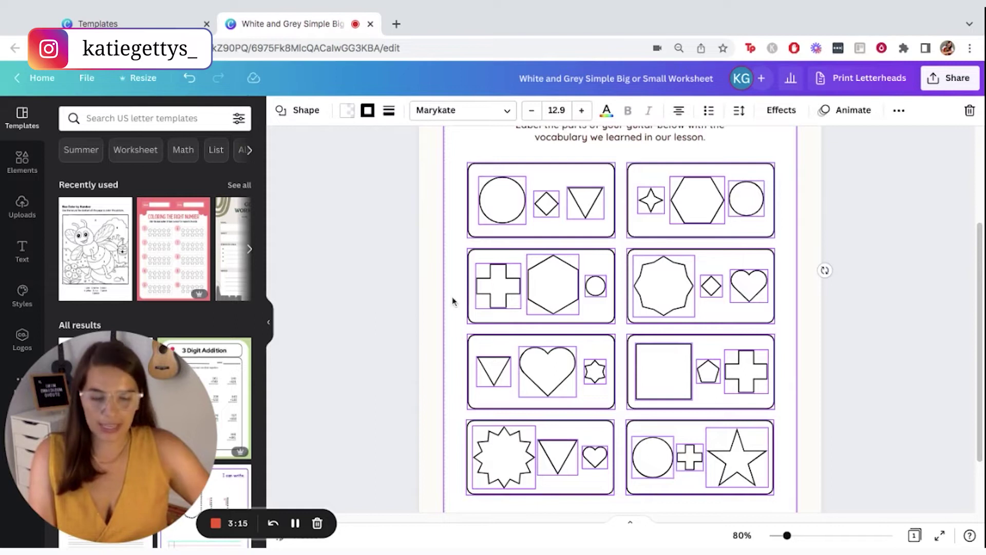
shift+click(451, 282)
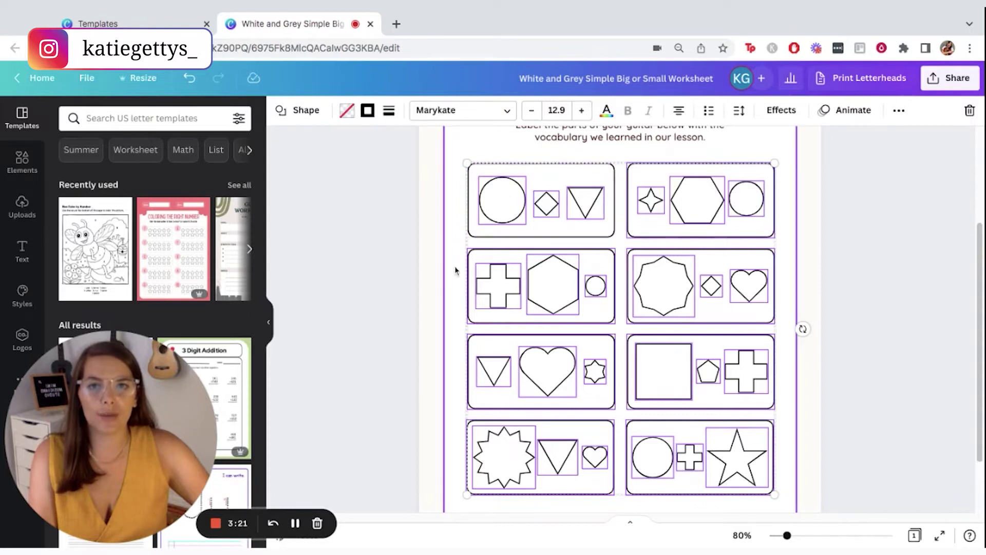
key(Delete)
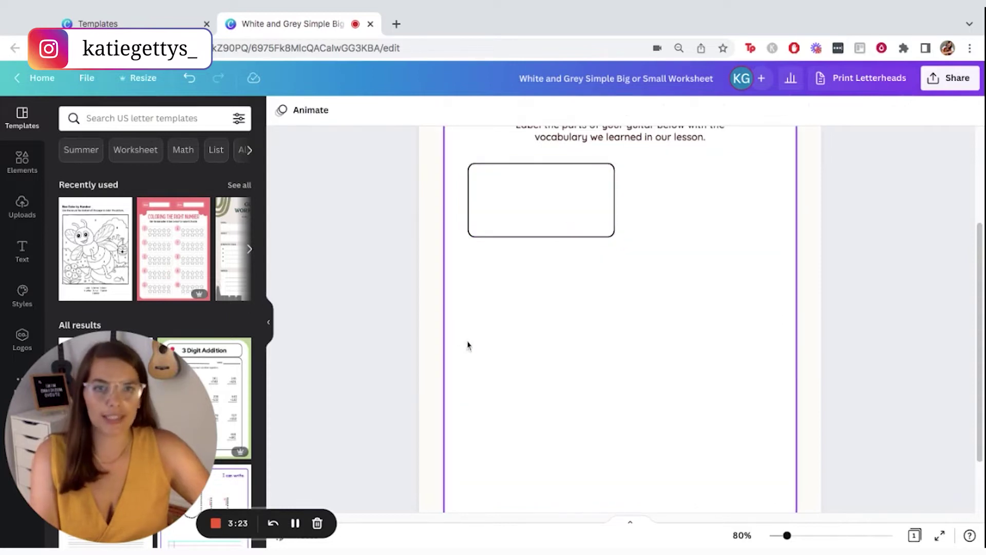
Step: Move the remaining rounded box below the instructions and stretch it to nearly fill the page
drag(540, 233, 452, 198)
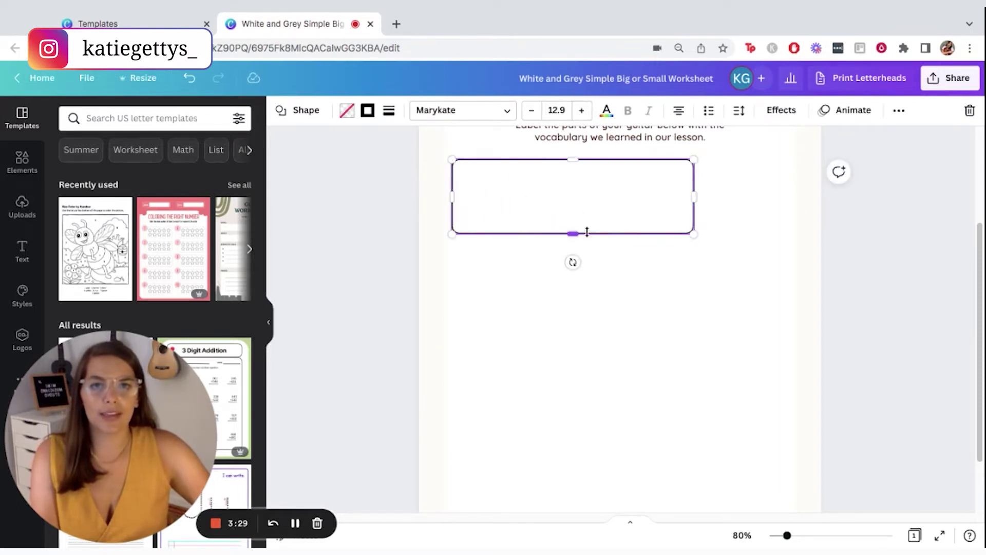
drag(586, 234, 589, 418)
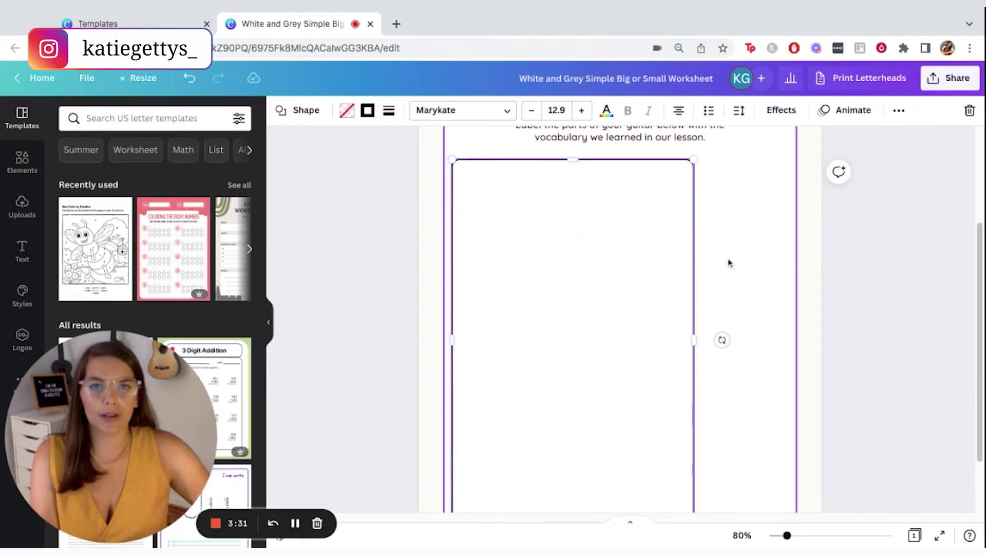
drag(694, 340, 701, 339)
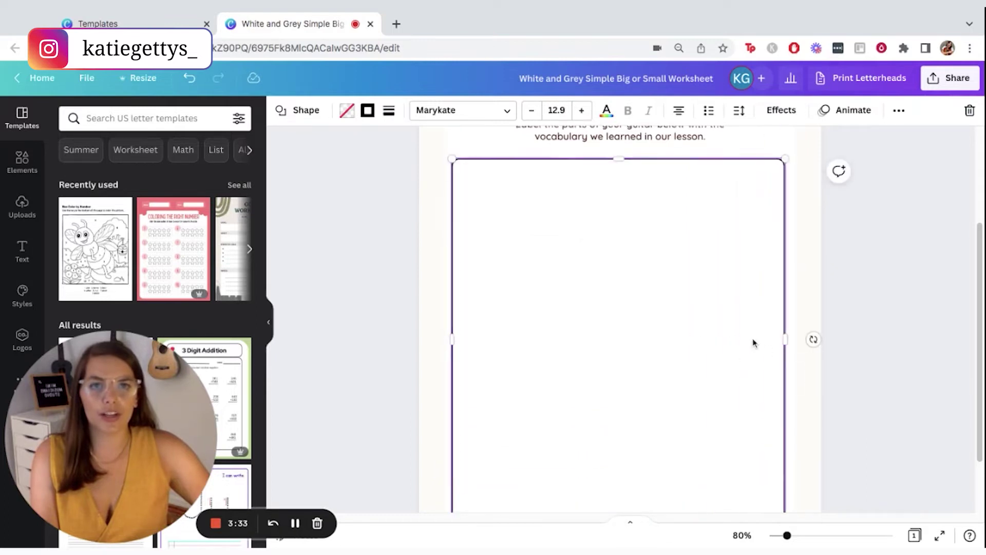
scroll(753, 341, down, 1)
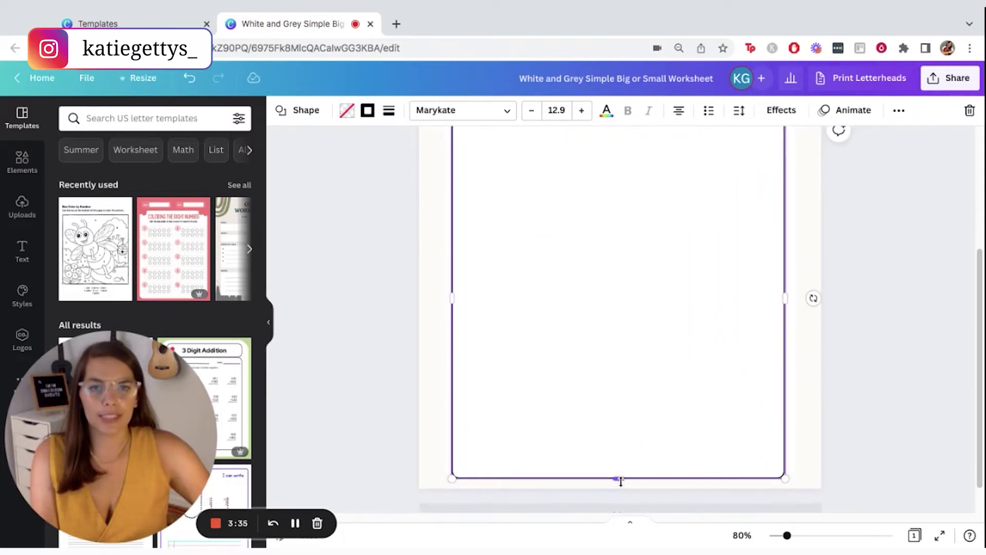
drag(621, 482, 619, 458)
scroll(619, 310, up, 3)
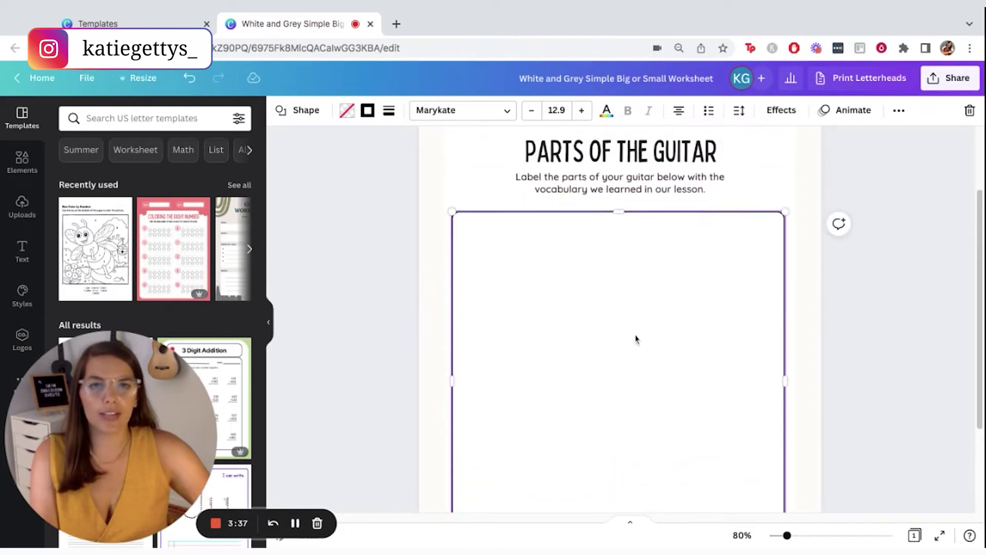
drag(636, 339, 637, 329)
scroll(636, 324, down, 3)
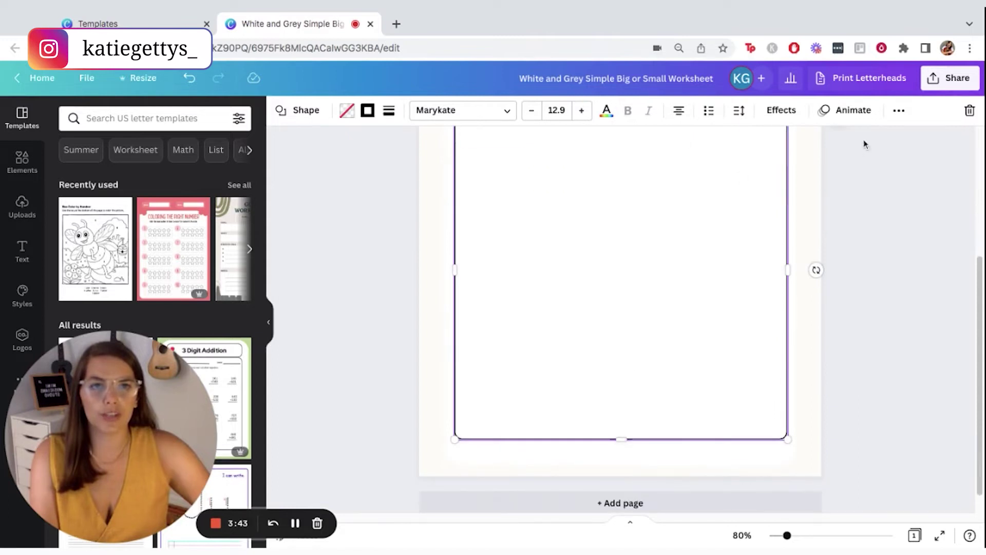
Step: Centre the box horizontally with Position > Align to page, undoing the accidental Middle alignment
click(898, 111)
click(769, 144)
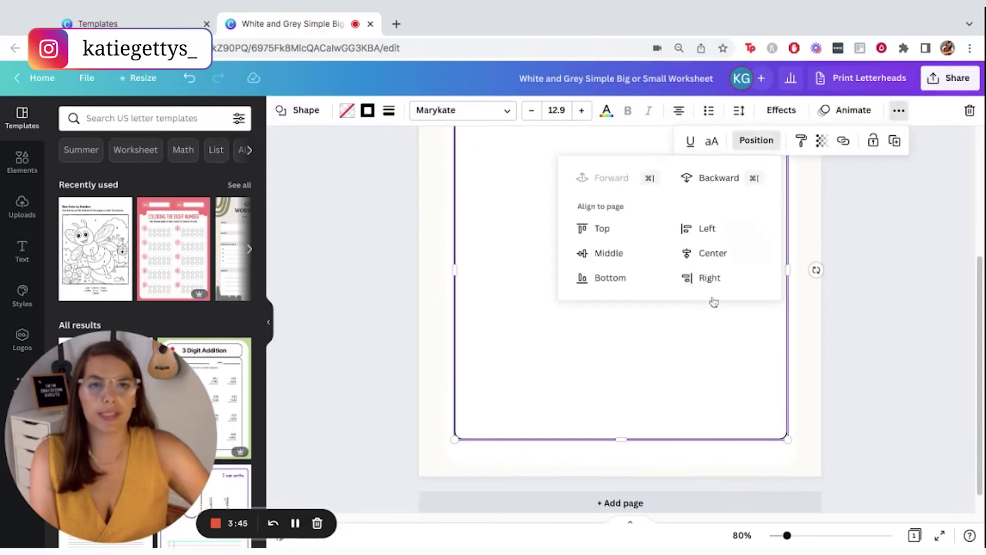
click(687, 254)
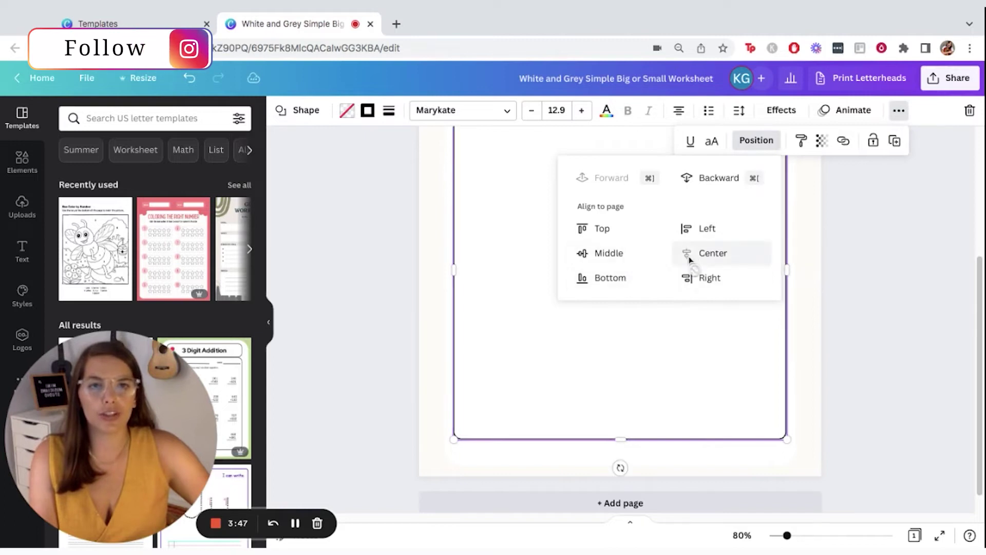
click(608, 254)
scroll(541, 287, up, 3)
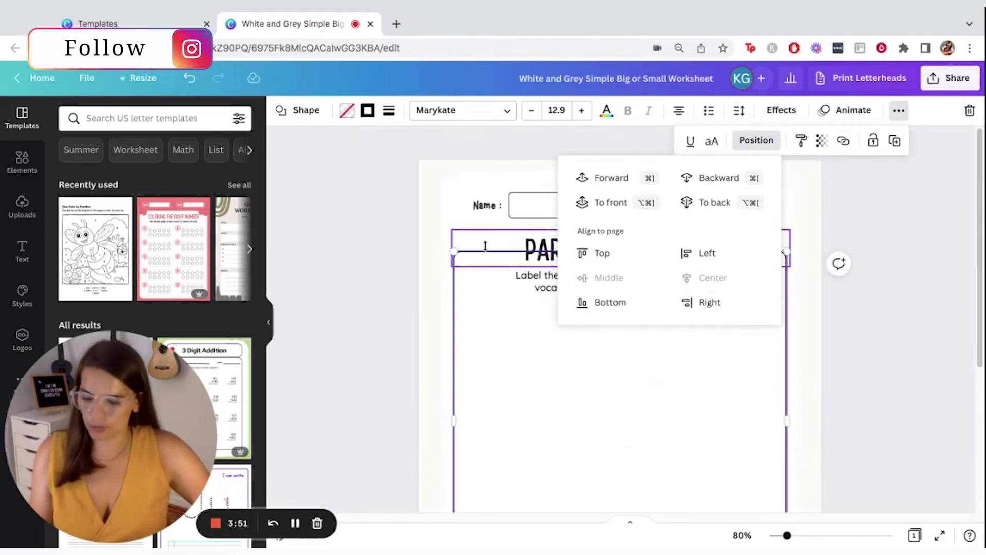
key(super+z)
key(Escape)
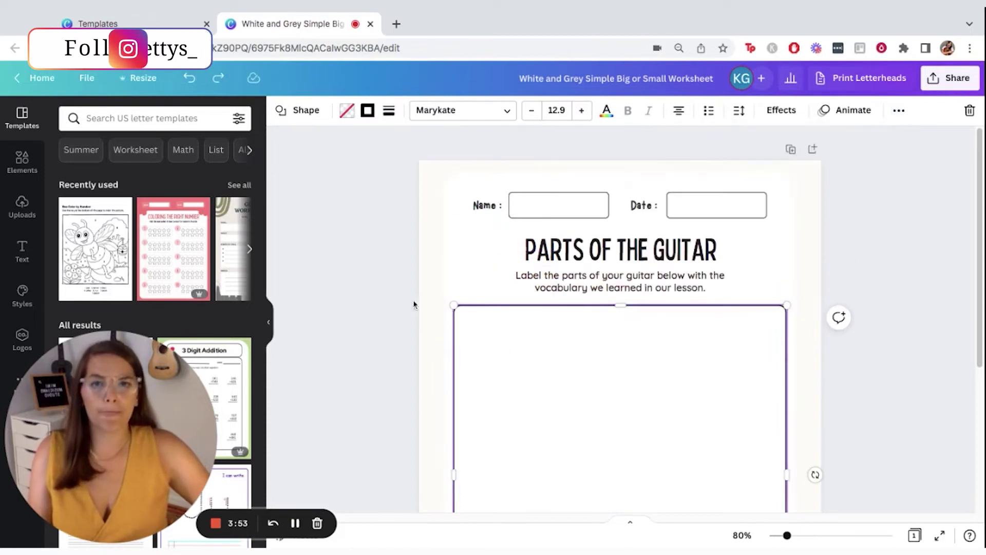
click(442, 334)
scroll(550, 222, down, 1)
scroll(585, 330, down, 2)
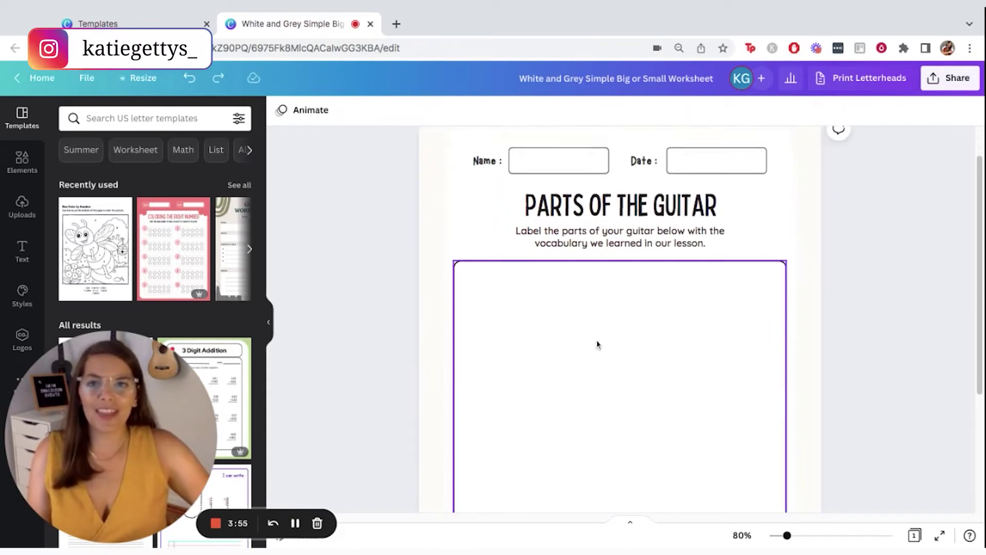
Step: Search Elements for 'guitar' and show only Graphics results
click(21, 175)
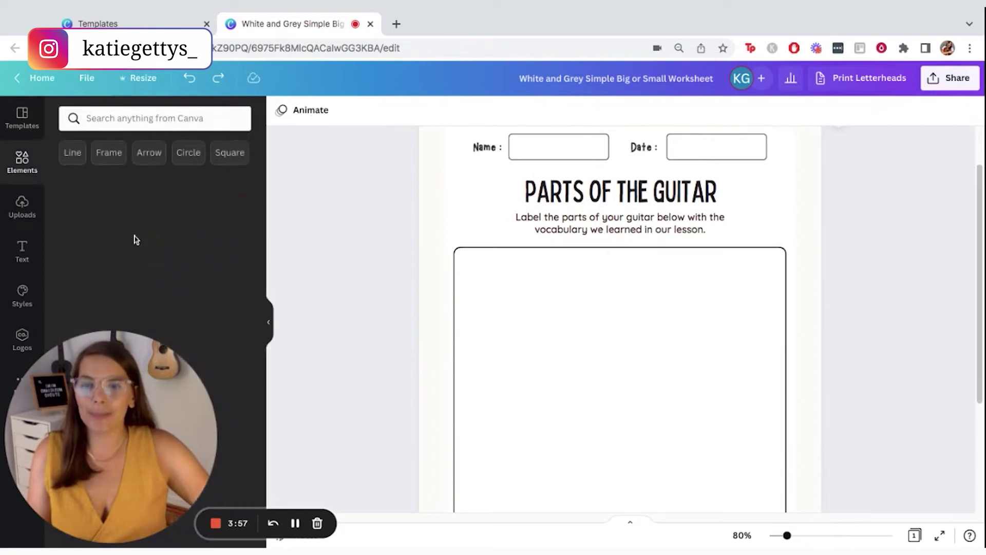
click(145, 118)
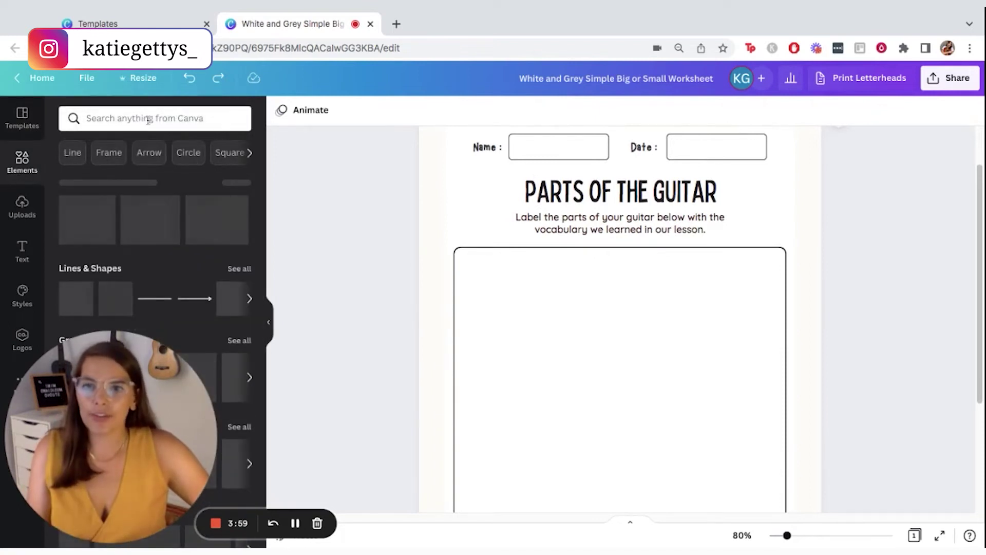
text(guitar)
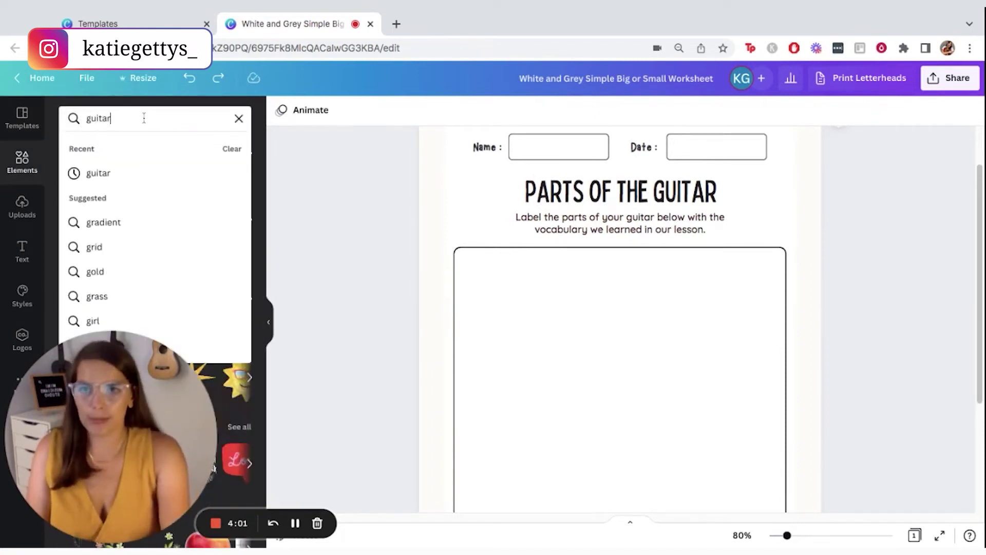
key(Return)
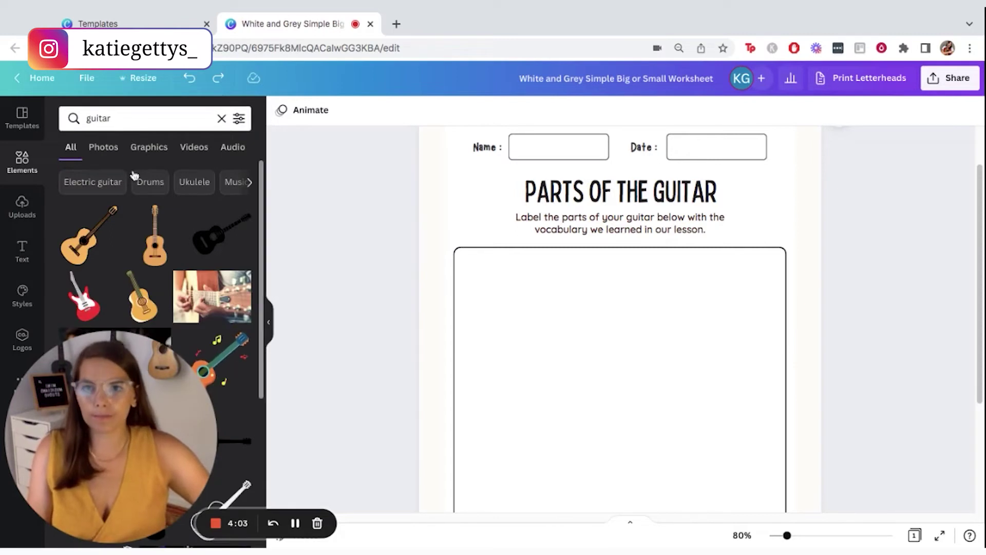
click(149, 147)
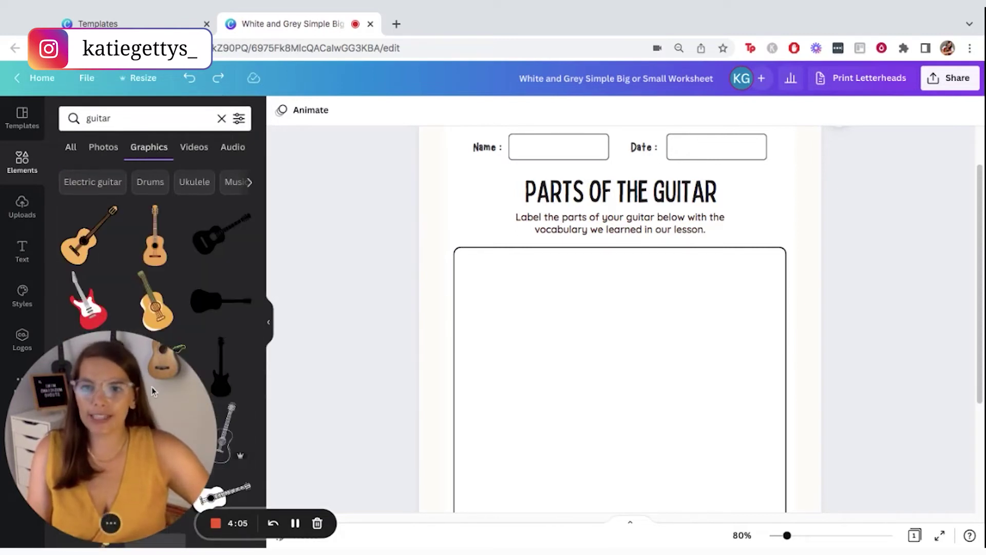
drag(66, 419, 362, 419)
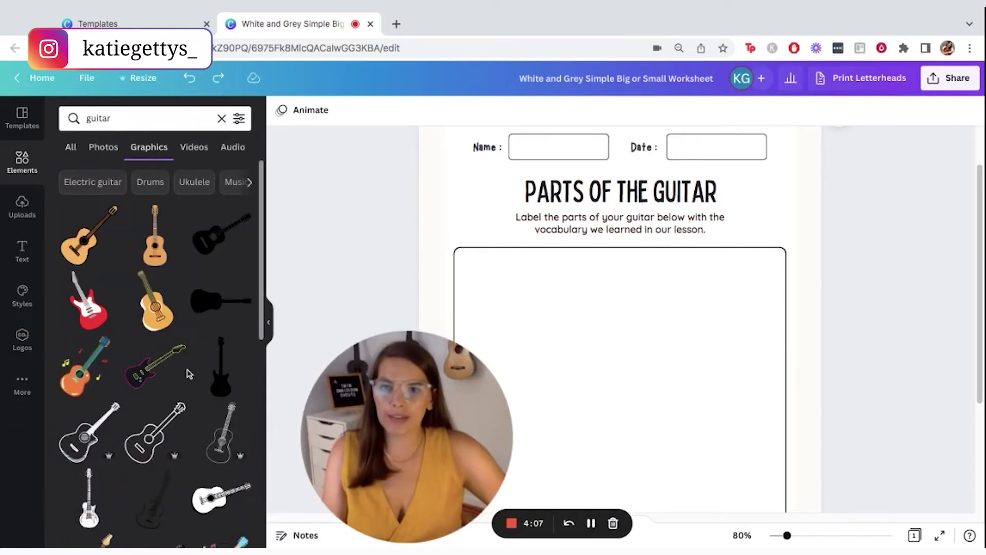
scroll(157, 322, down, 3)
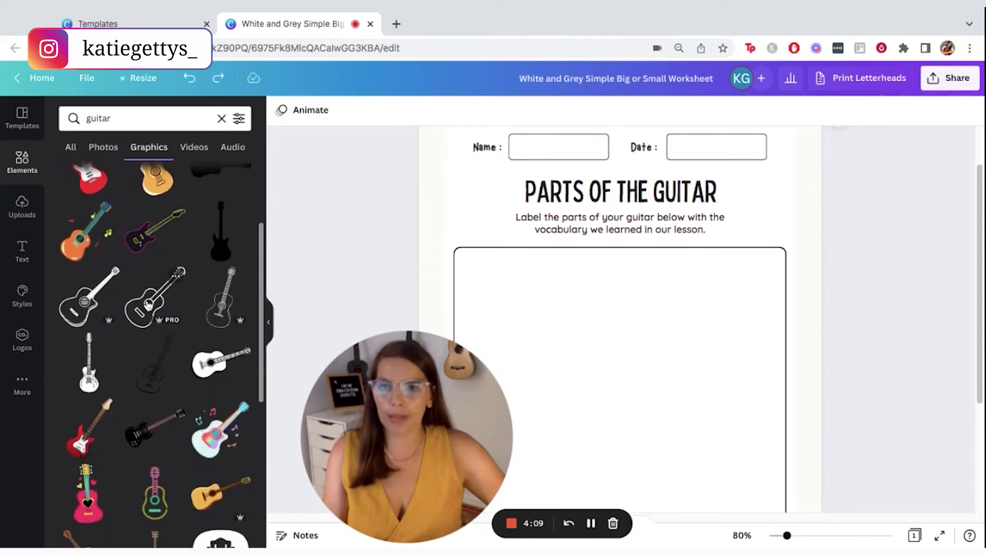
Step: Add the outline acoustic guitar graphic and drag it into the worksheet box
click(157, 322)
drag(493, 407, 215, 403)
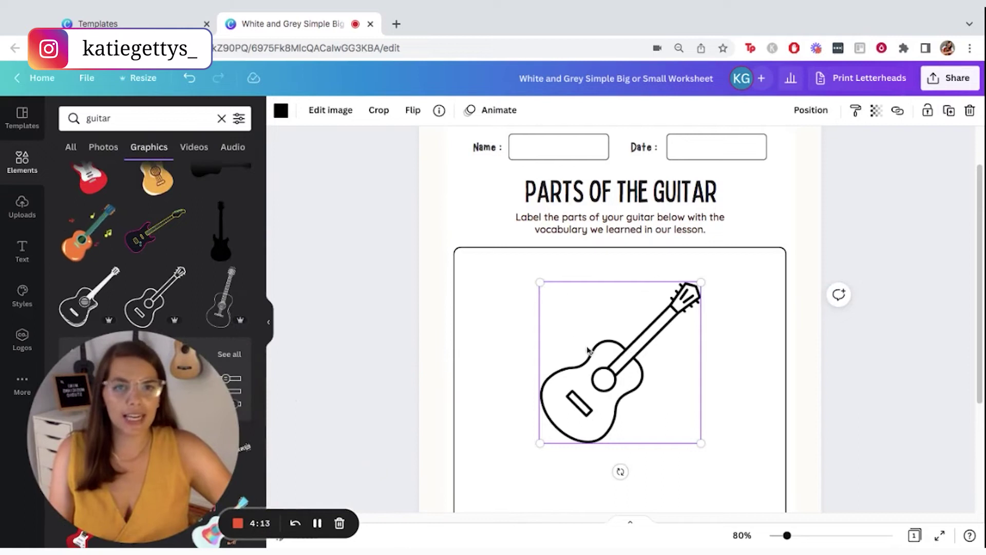
drag(620, 362, 582, 379)
scroll(631, 358, down, 1)
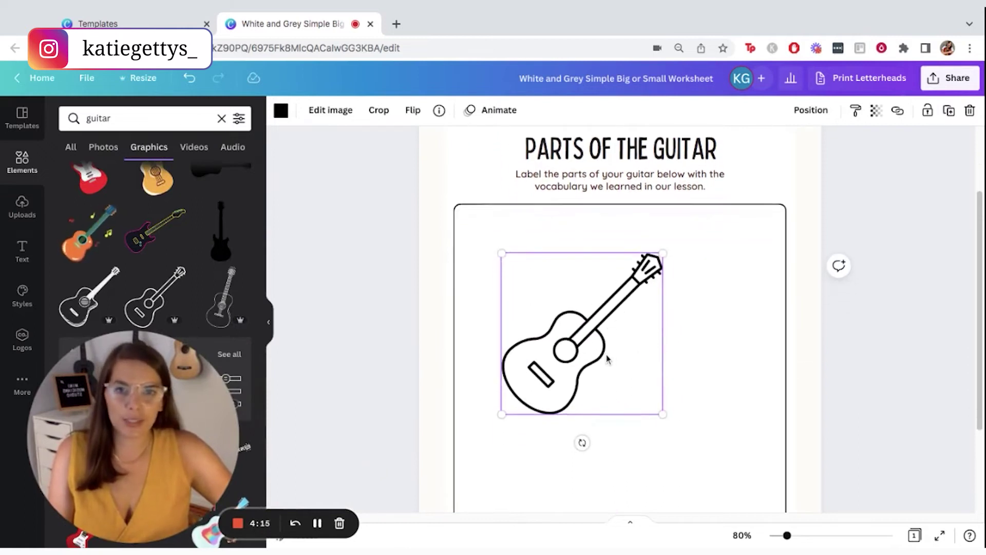
scroll(606, 356, down, 2)
drag(581, 383, 681, 373)
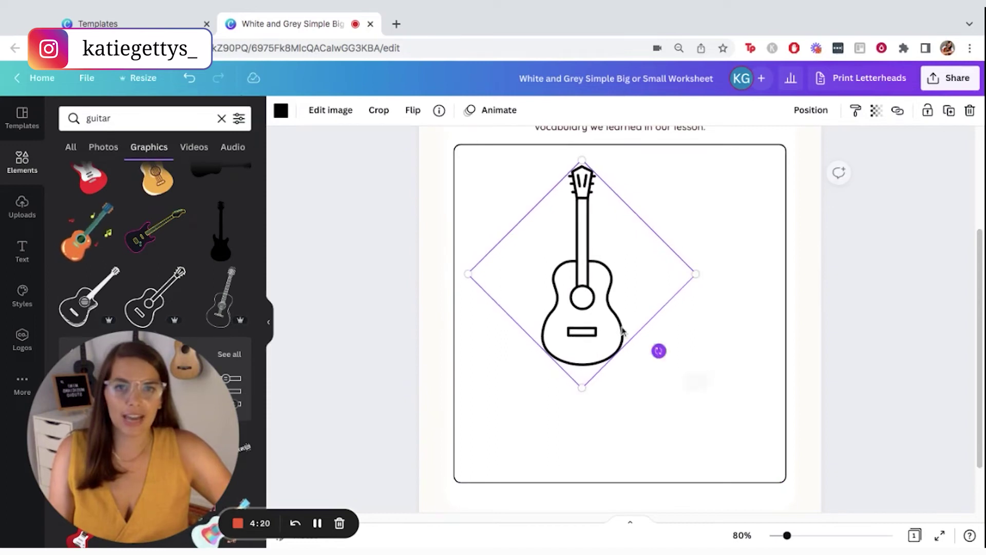
Step: Flip the guitar horizontally and vertically until it stands upright with the headstock on top
click(412, 116)
click(417, 148)
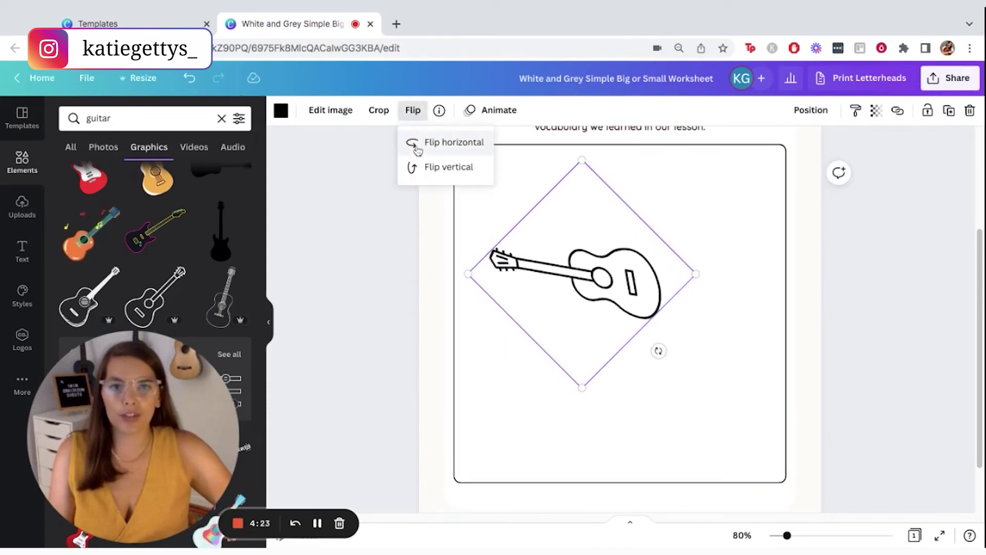
click(417, 148)
click(421, 168)
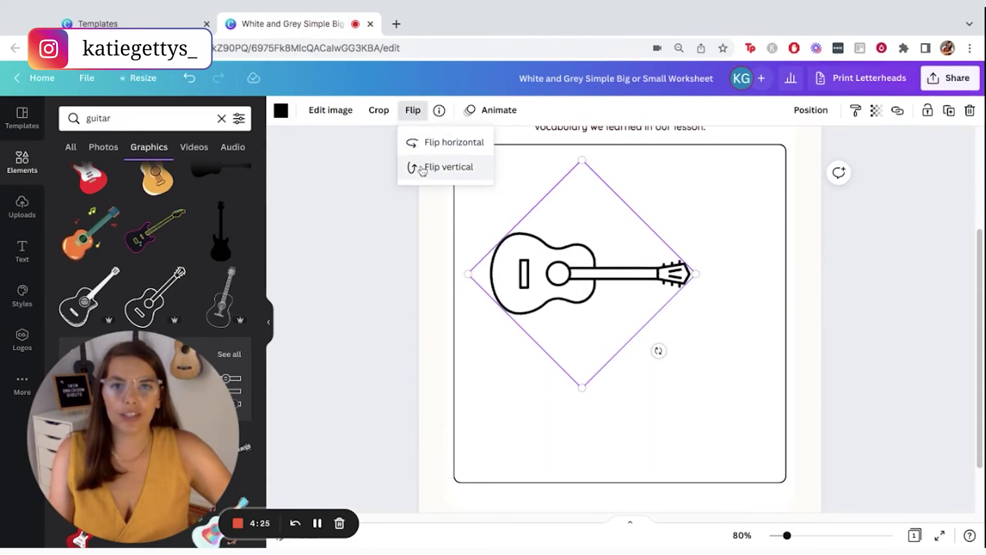
click(422, 169)
Step: Move the guitar to the left and enlarge it to nearly the box's full height
drag(601, 288, 578, 291)
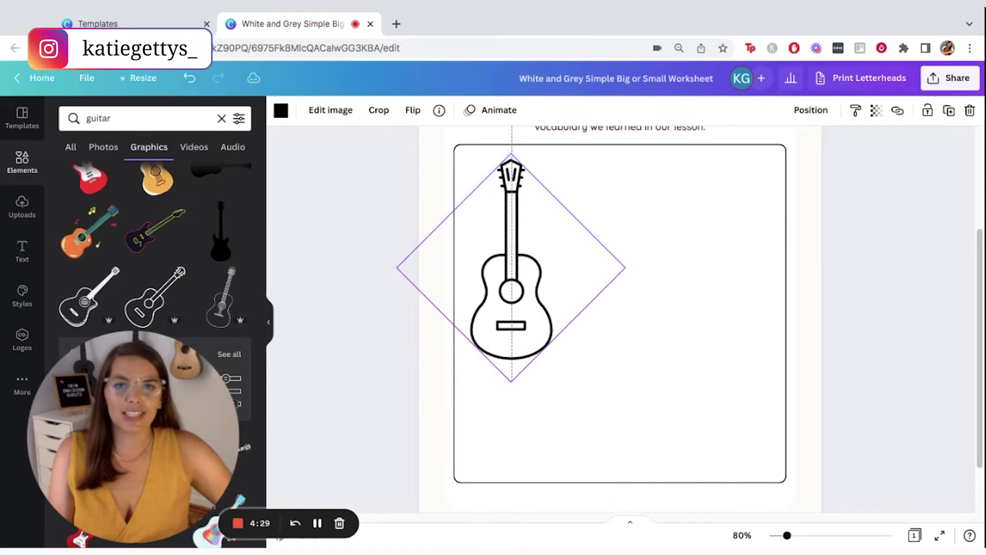
drag(512, 380, 546, 389)
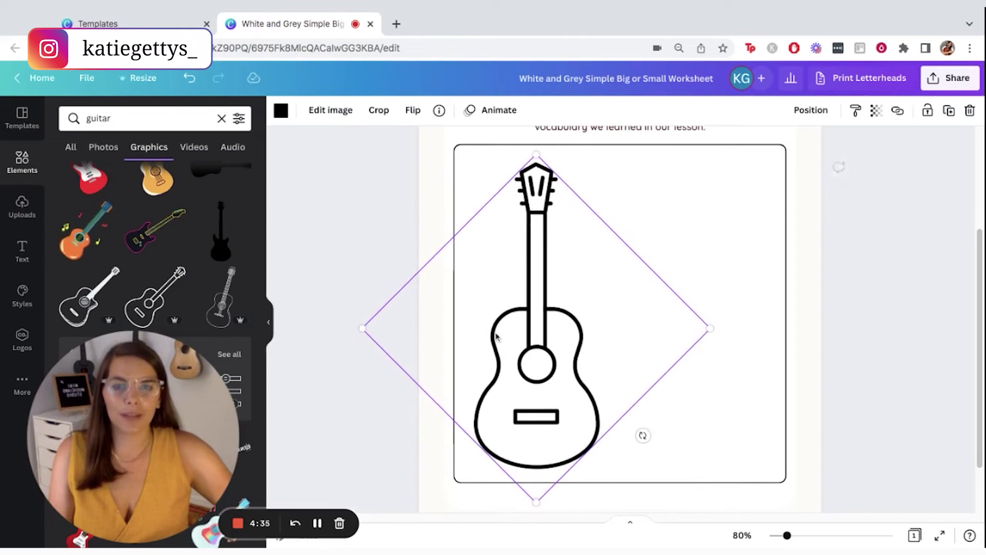
click(396, 216)
scroll(673, 299, up, 2)
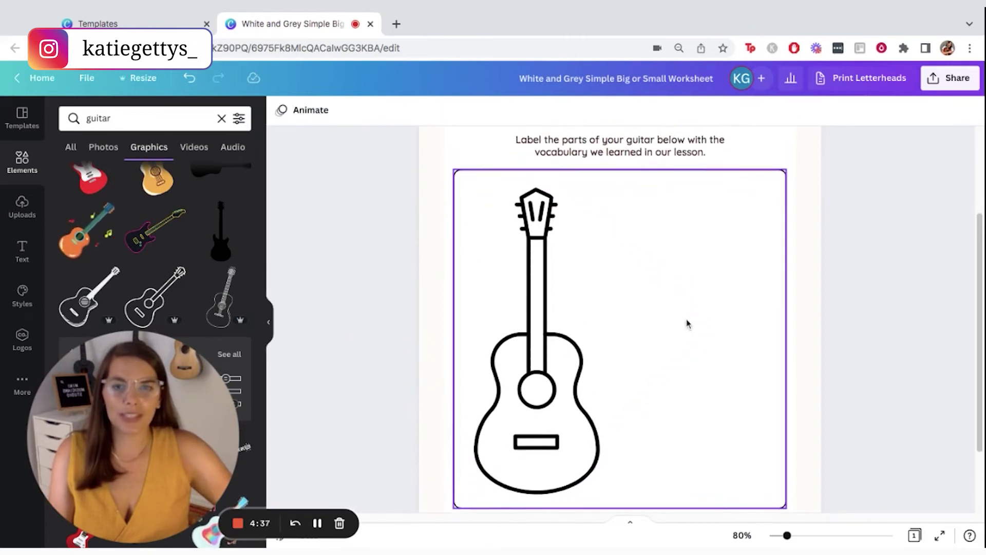
scroll(689, 324, down, 1)
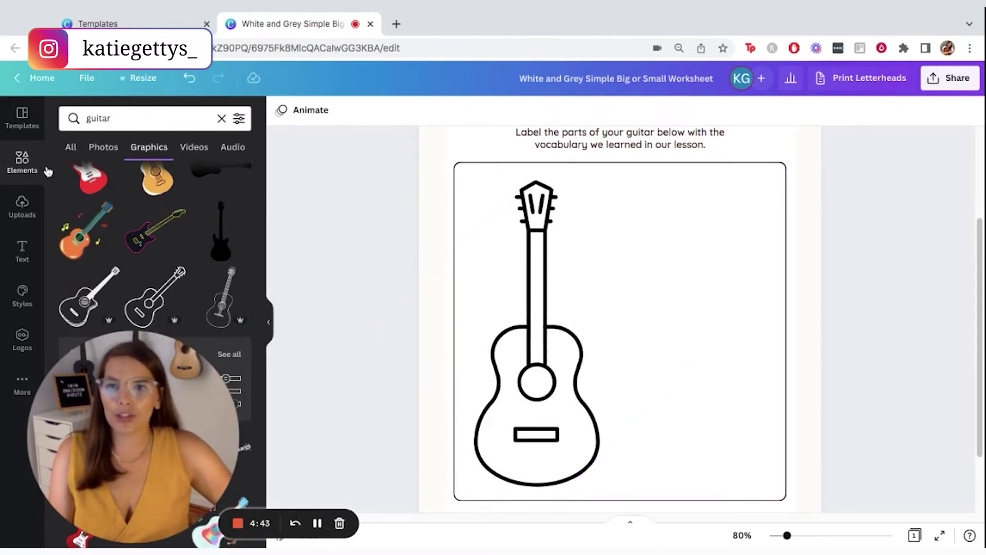
click(23, 164)
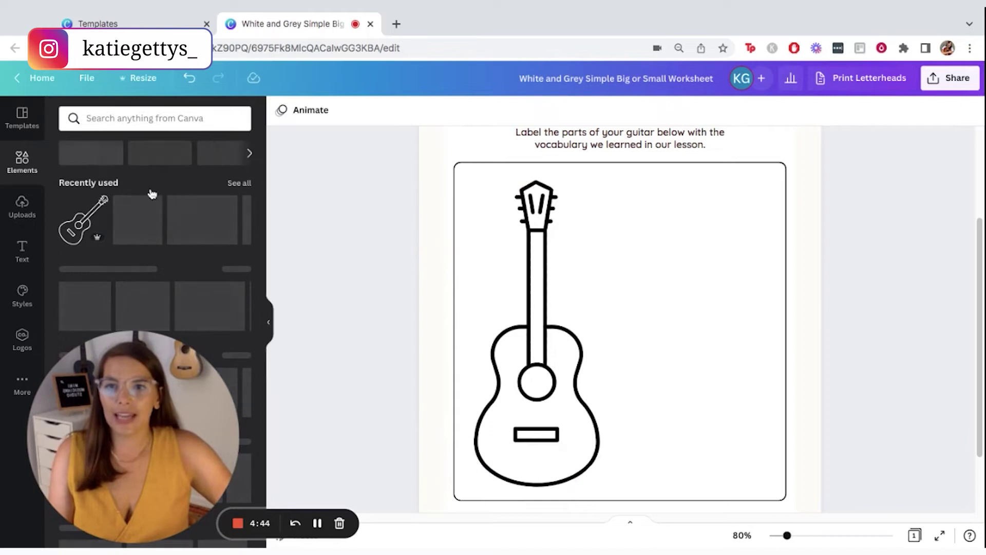
Step: Add a short horizontal line, thicken its weight, and position it beside the guitar's headstock
scroll(169, 253, down, 2)
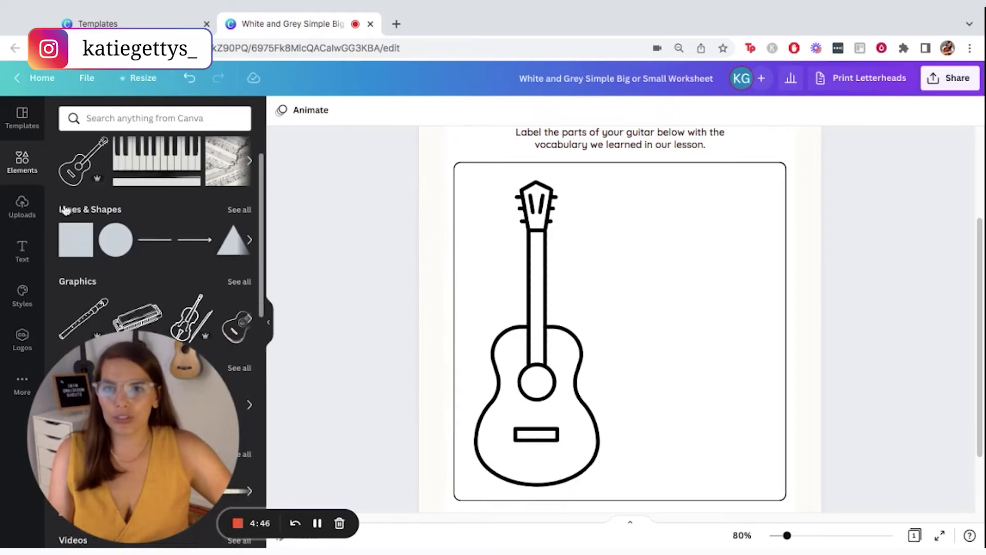
drag(162, 245, 648, 274)
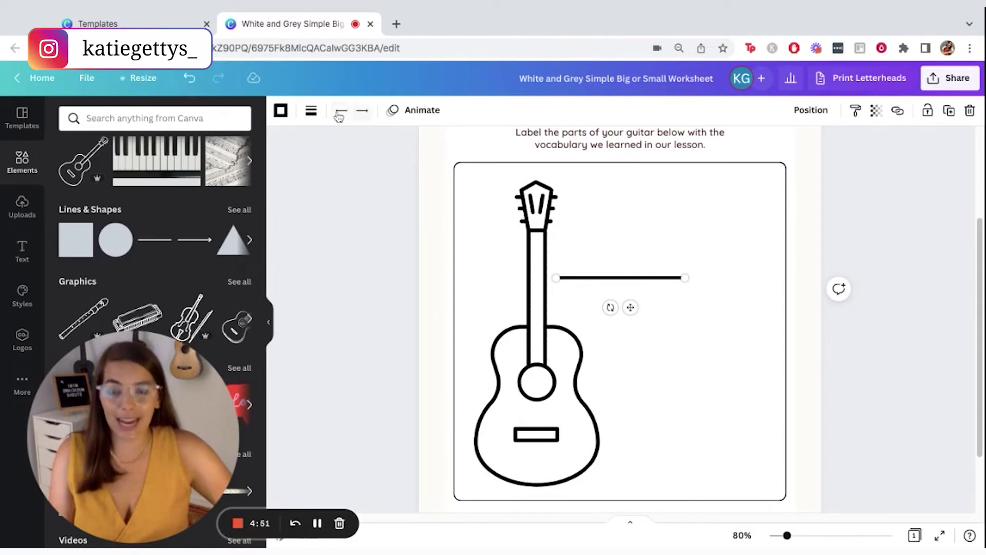
click(311, 112)
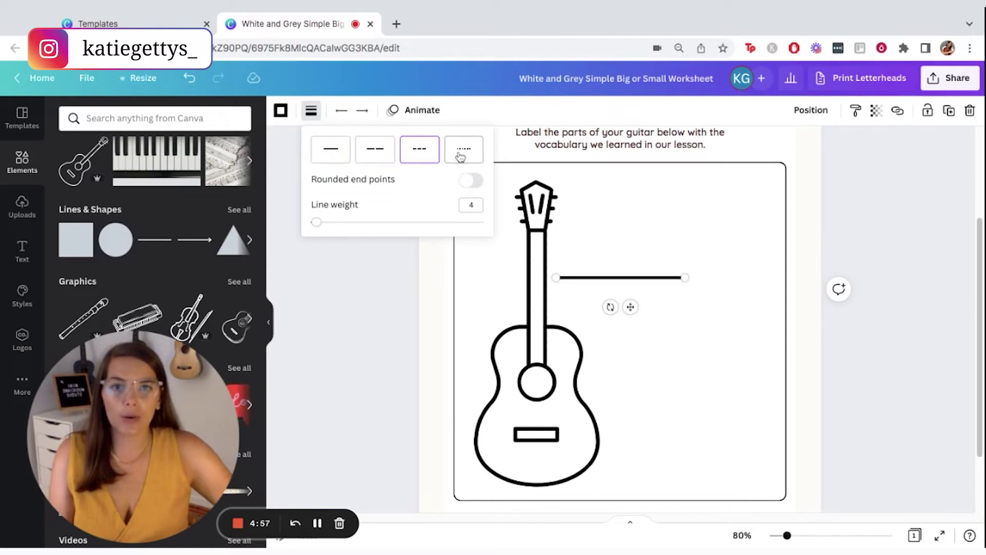
drag(322, 220, 324, 223)
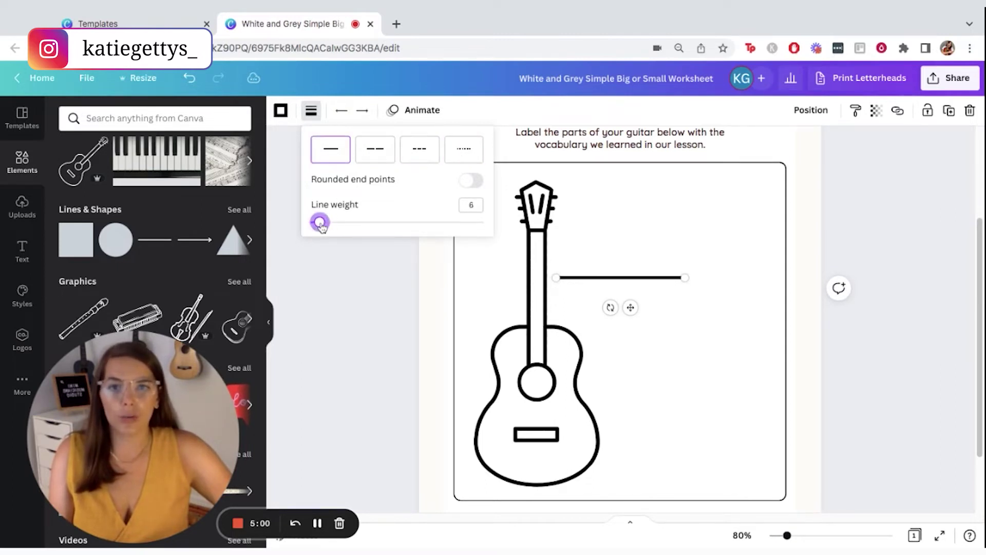
click(617, 226)
drag(637, 287, 676, 256)
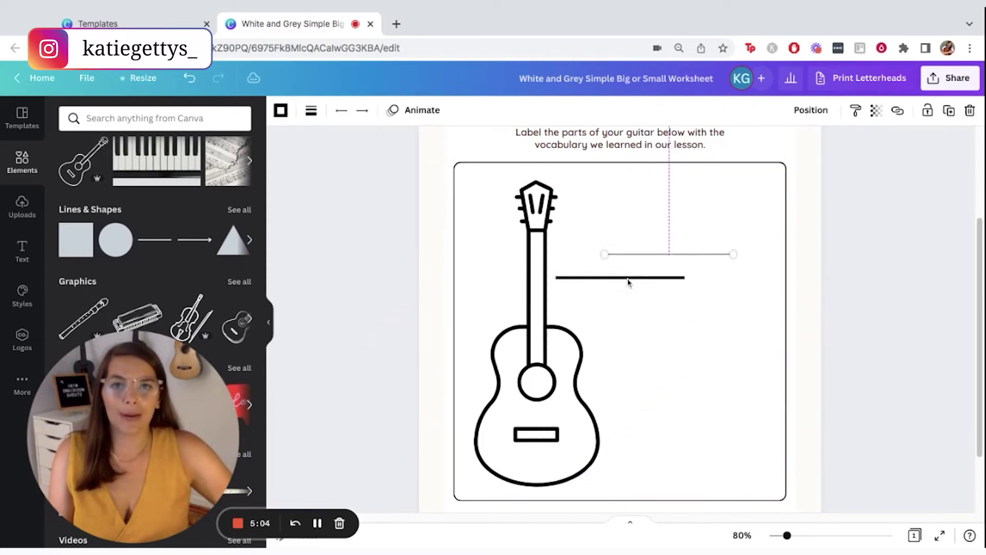
drag(628, 281, 666, 238)
key(shift+Up)
key(shift+Up)
key(shift+Up)
key(shift+Up)
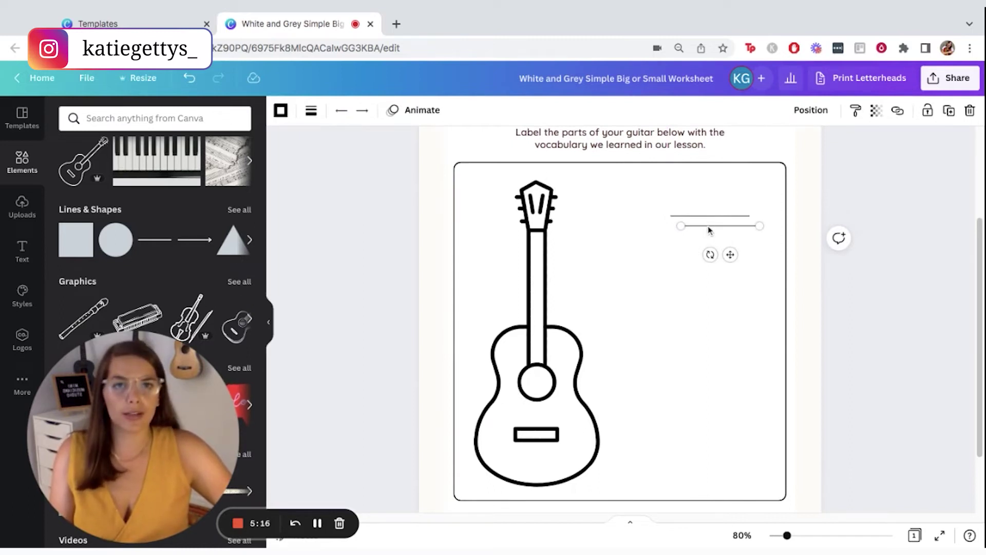
Step: Fine-tune the short label line's position with small arrow-key nudges
key(shift+Down)
key(shift+Down)
key(shift+Down)
key(shift+Down)
key(shift+Down)
key(shift+Down)
key(shift+Up)
key(shift+Up)
key(shift+Right)
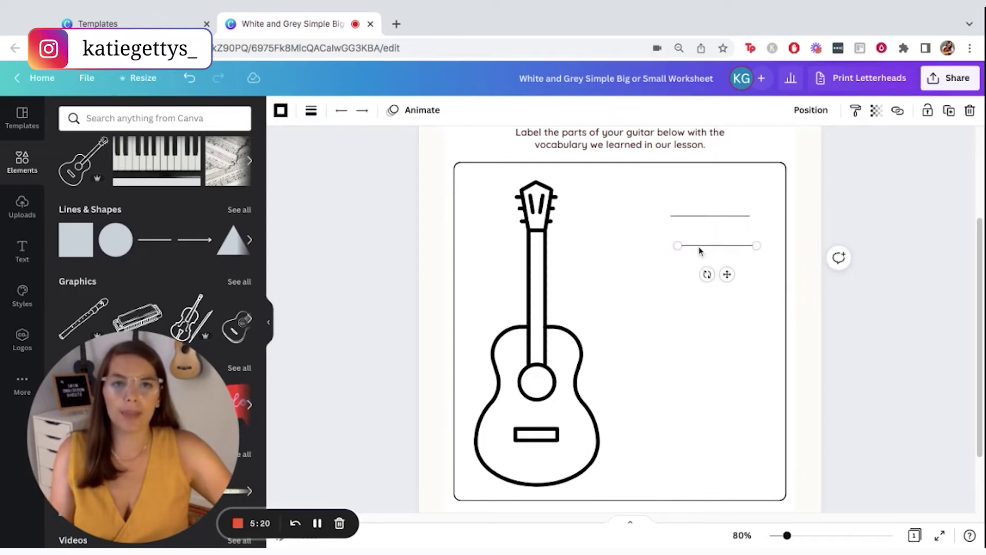
key(shift+Down)
key(shift+Down)
key(shift+Down)
key(shift+Down)
key(shift+Down)
key(shift+Down)
key(shift+Left)
key(shift+Left)
Step: Duplicate the label line and align the copies in a column beneath the others
key(super+d)
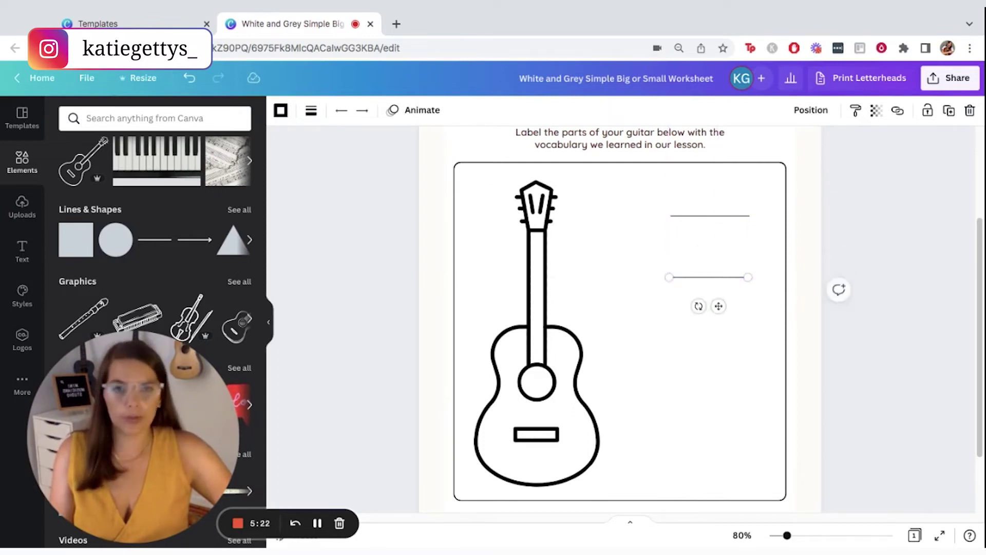
key(shift+Down)
key(shift+Down)
key(shift+Down)
key(shift+Down)
key(shift+Down)
key(shift+Down)
key(shift+Down)
key(shift+Down)
key(shift+Down)
key(shift+Down)
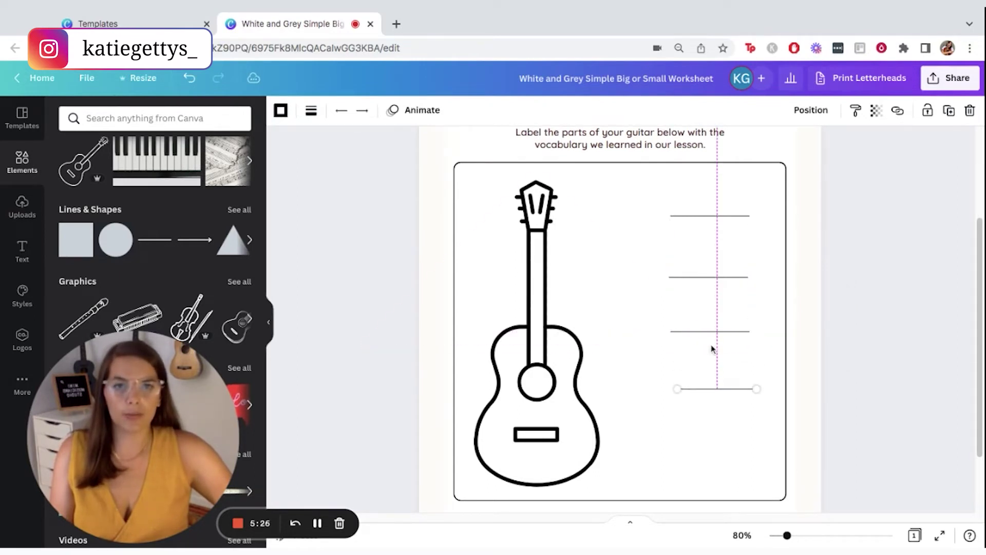
key(super+d)
drag(721, 350, 722, 347)
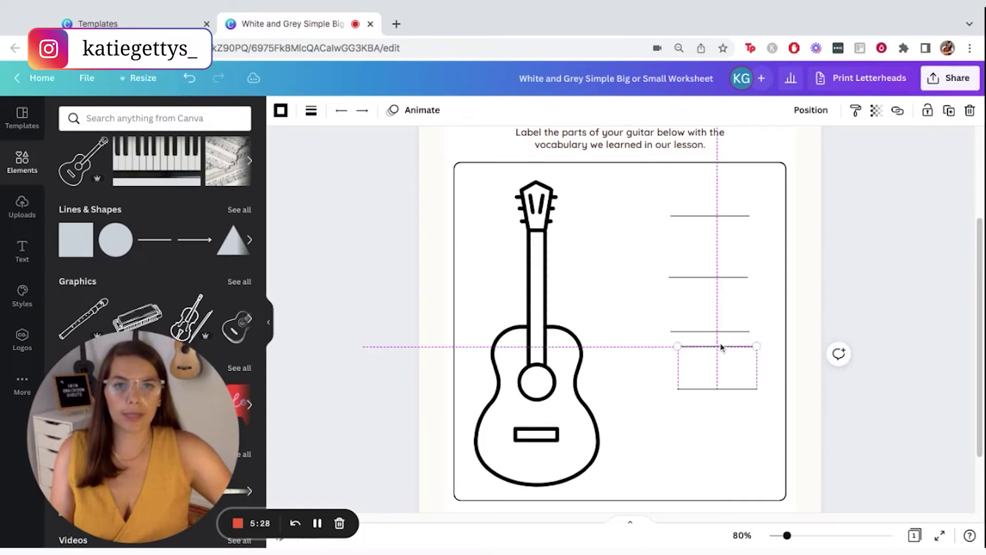
key(shift+Down)
key(shift+Down)
key(shift+Down)
key(shift+Down)
key(shift+Down)
key(shift+Down)
key(shift+Down)
key(shift+Down)
key(shift+Down)
key(shift+Down)
key(shift+Down)
key(shift+Down)
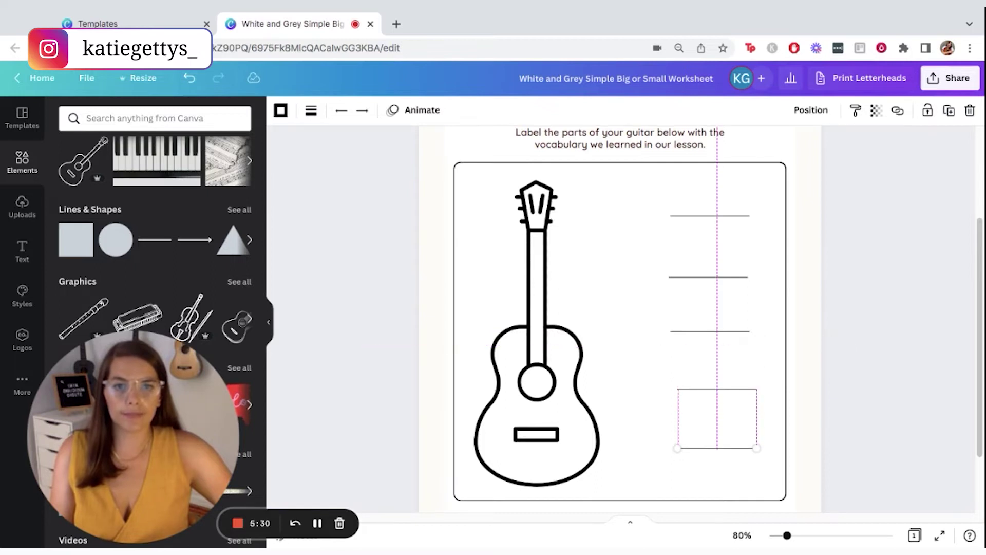
drag(717, 447, 706, 450)
click(865, 406)
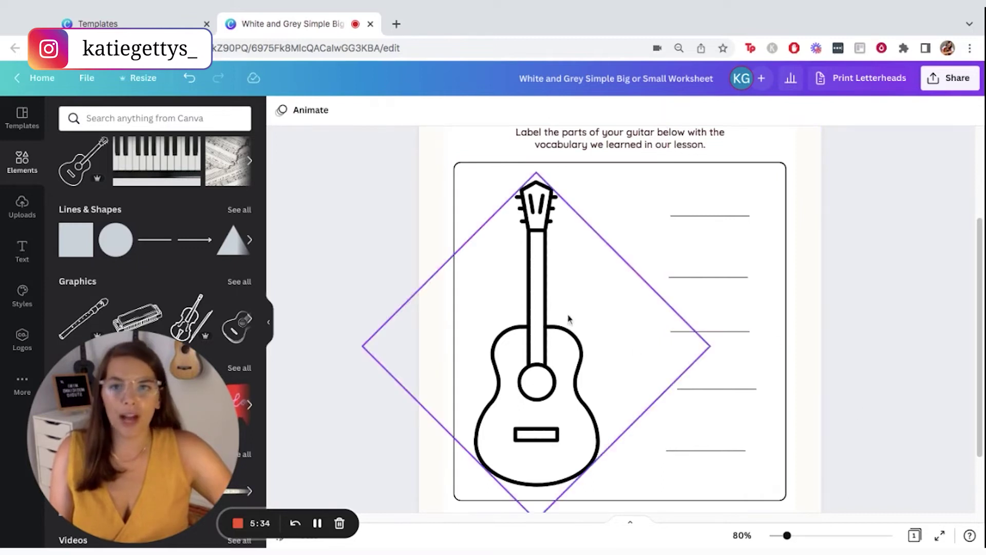
Step: Add a left-pointing arrow line with a circle end angled up to the top label line
click(197, 244)
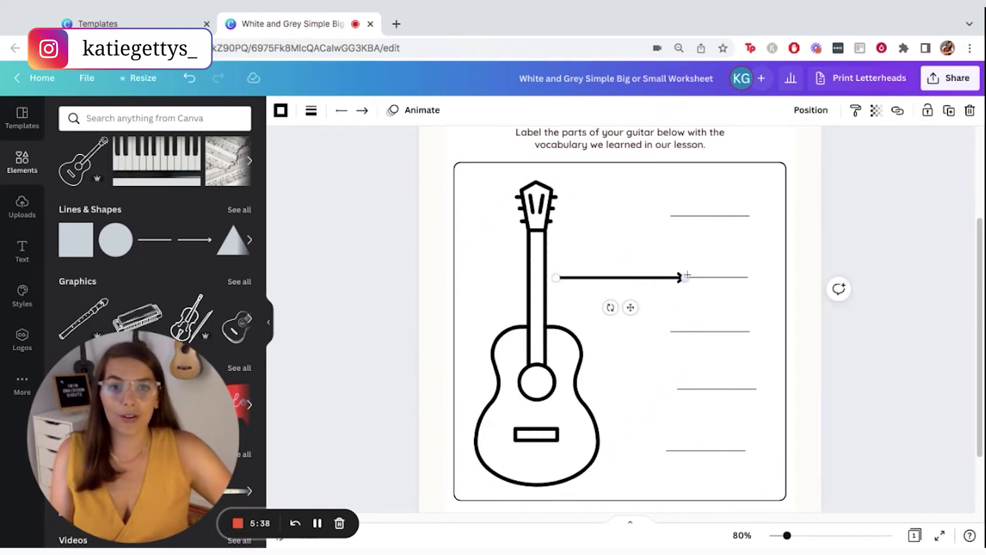
drag(684, 277, 601, 277)
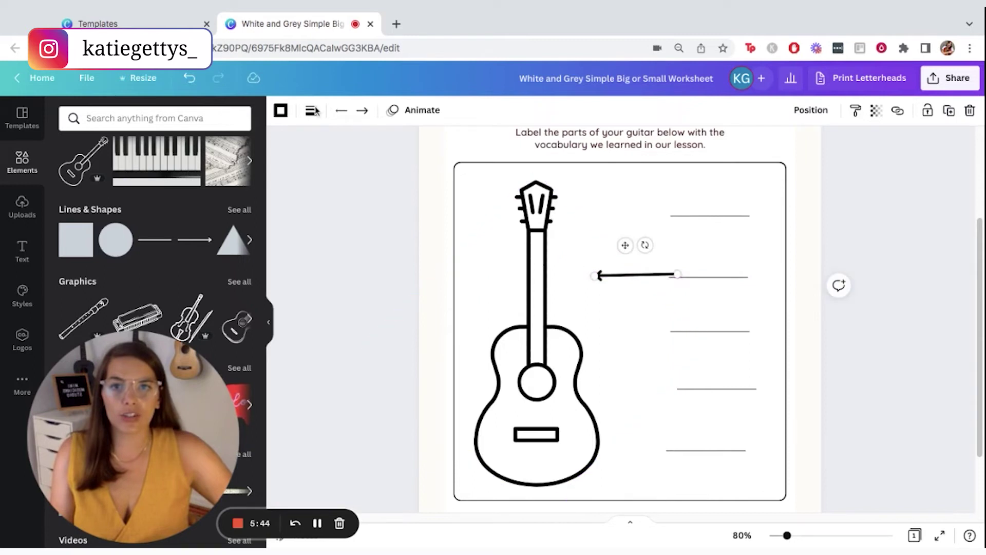
click(311, 112)
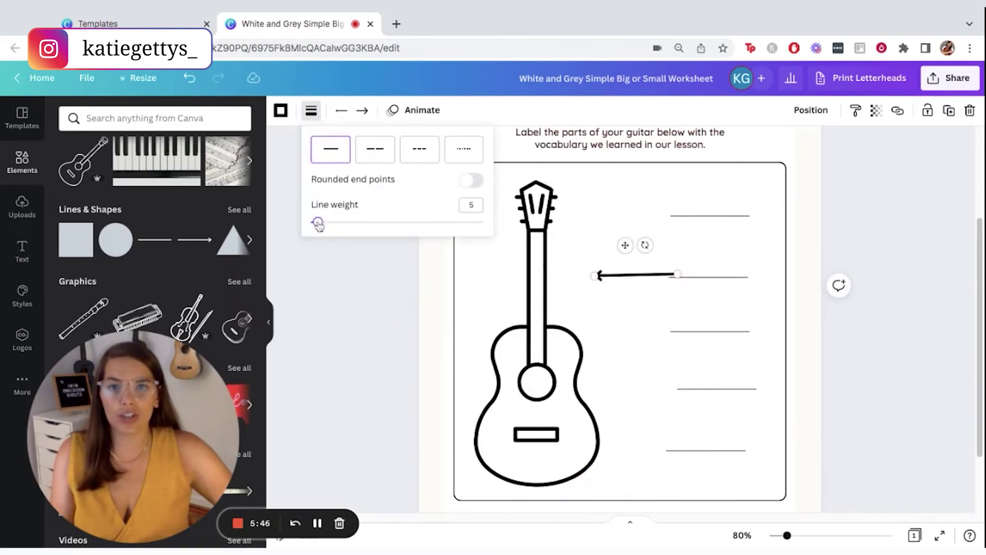
click(363, 112)
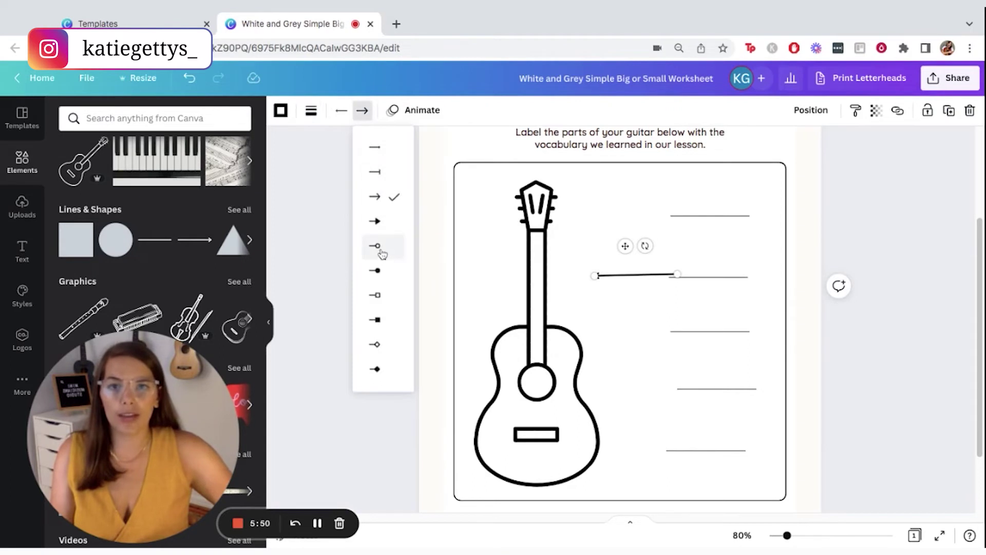
click(342, 113)
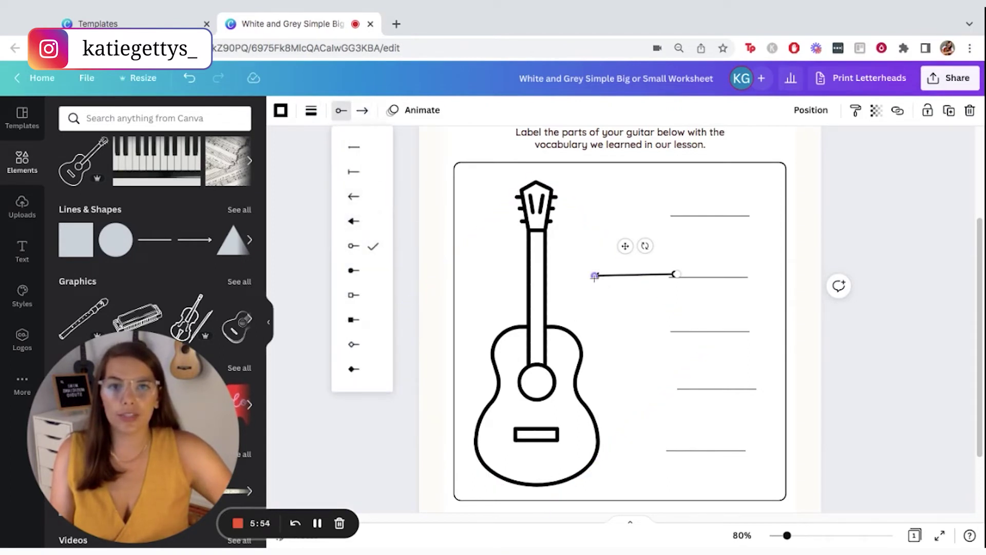
drag(676, 274, 665, 198)
Step: Aim the first arrow at the headstock and copy it down to the second label line
drag(596, 275, 559, 196)
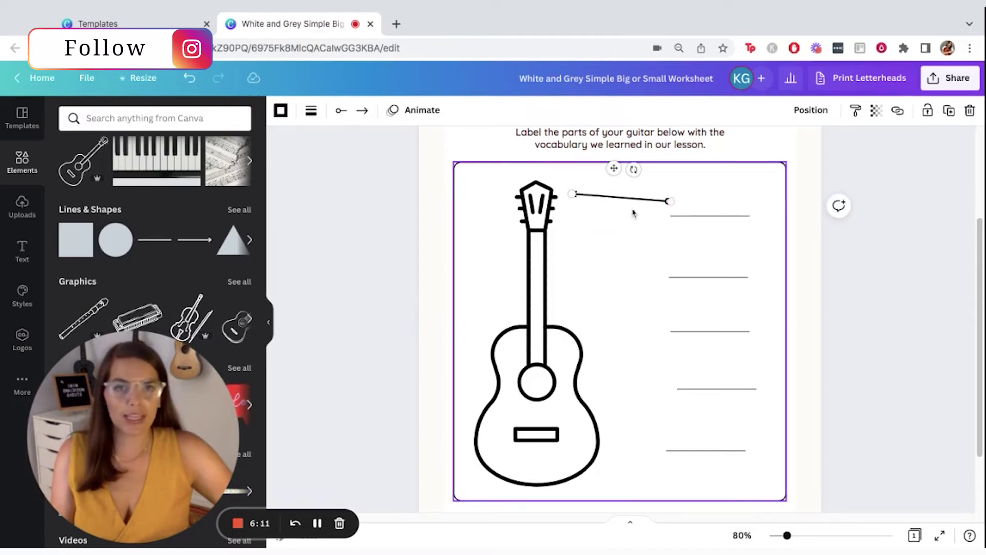
key(ctrl+d)
drag(624, 211, 569, 255)
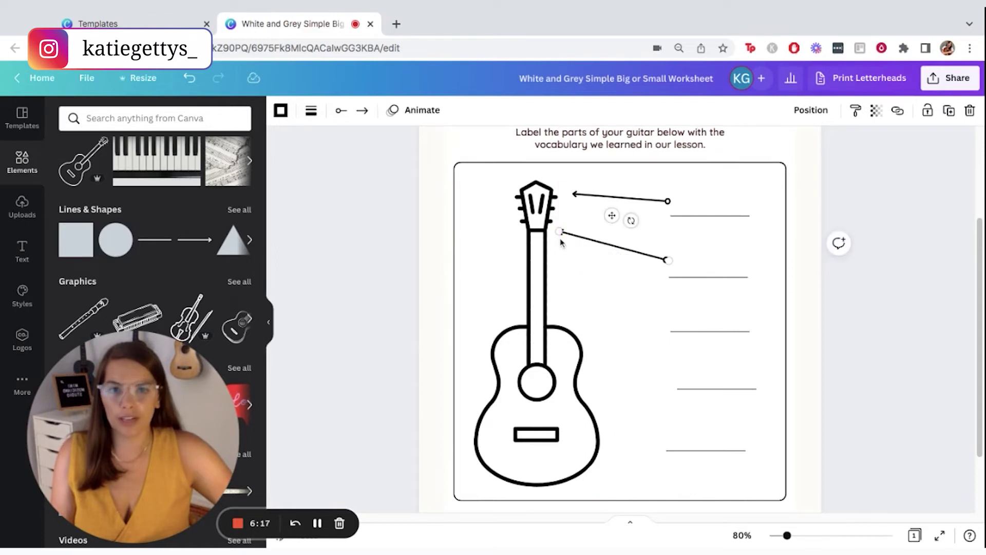
Step: Add arrow copies for the third and fourth label lines, pointing at the neck and sound hole
key(ctrl+d)
drag(642, 265, 640, 295)
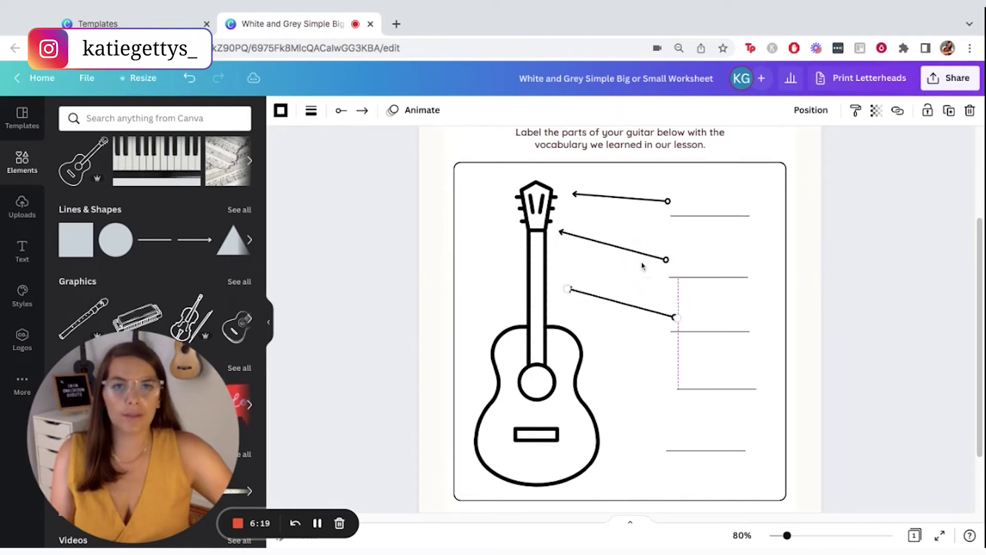
drag(573, 288, 569, 292)
key(ctrl+d)
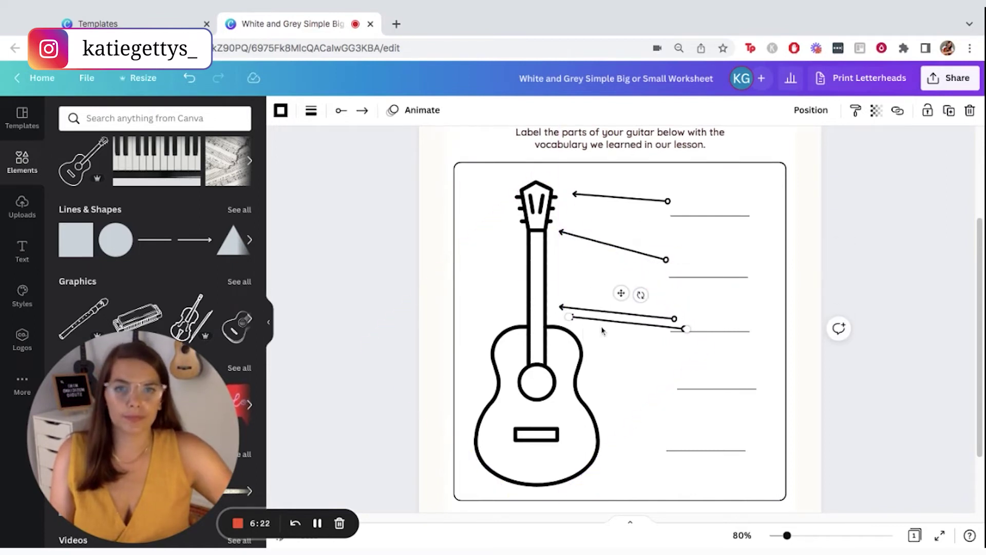
drag(616, 320, 572, 380)
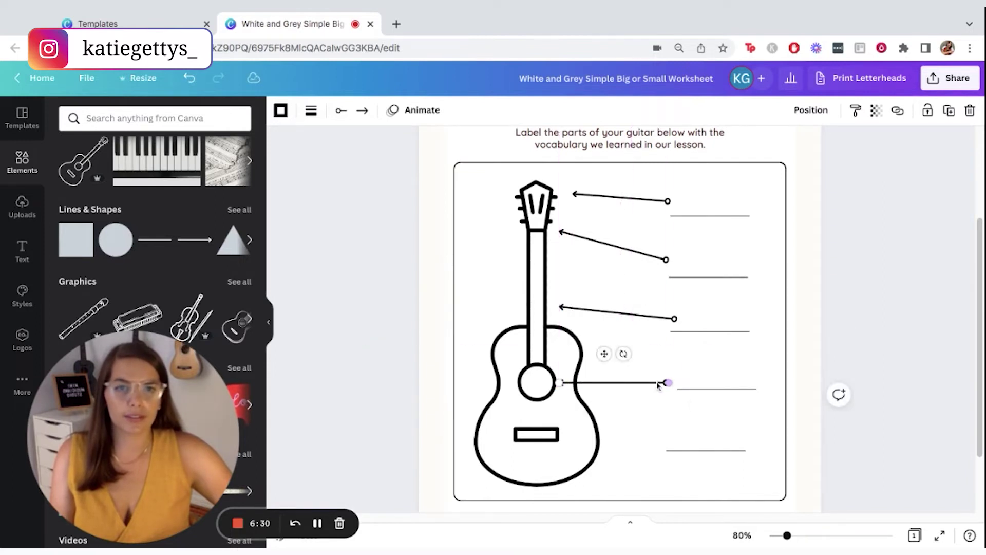
drag(619, 388, 612, 435)
click(846, 385)
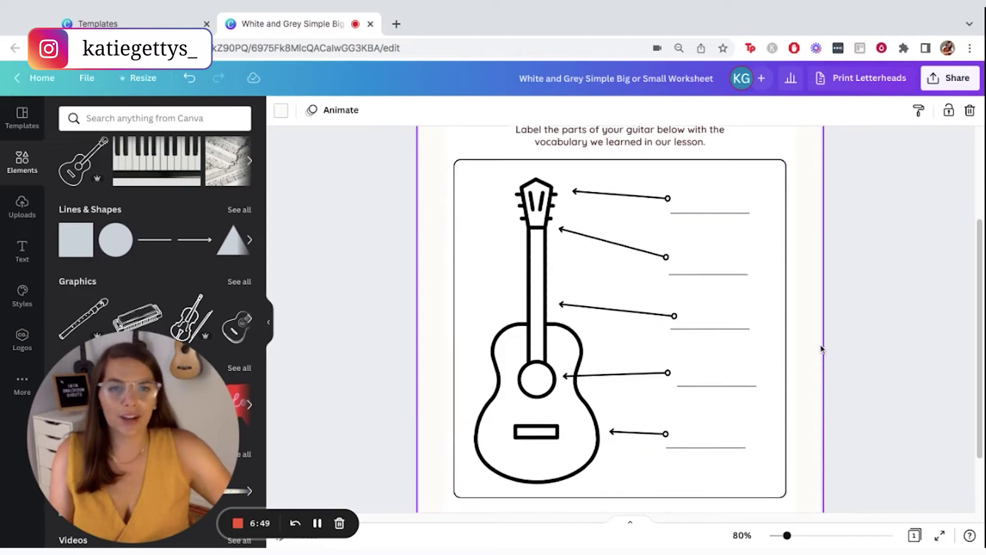
Step: Move the Name and Date fields up the page
scroll(780, 369, up, 2)
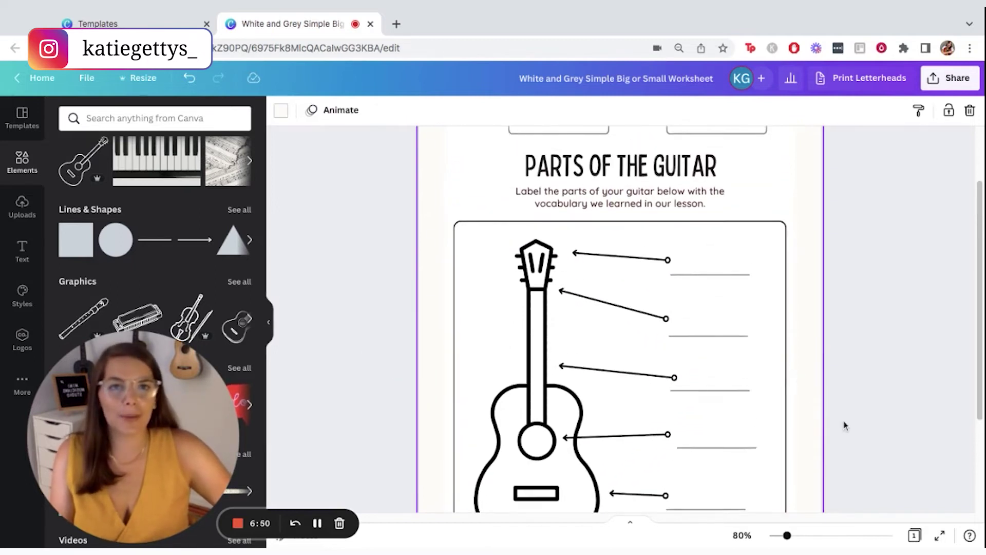
scroll(671, 488, down, 3)
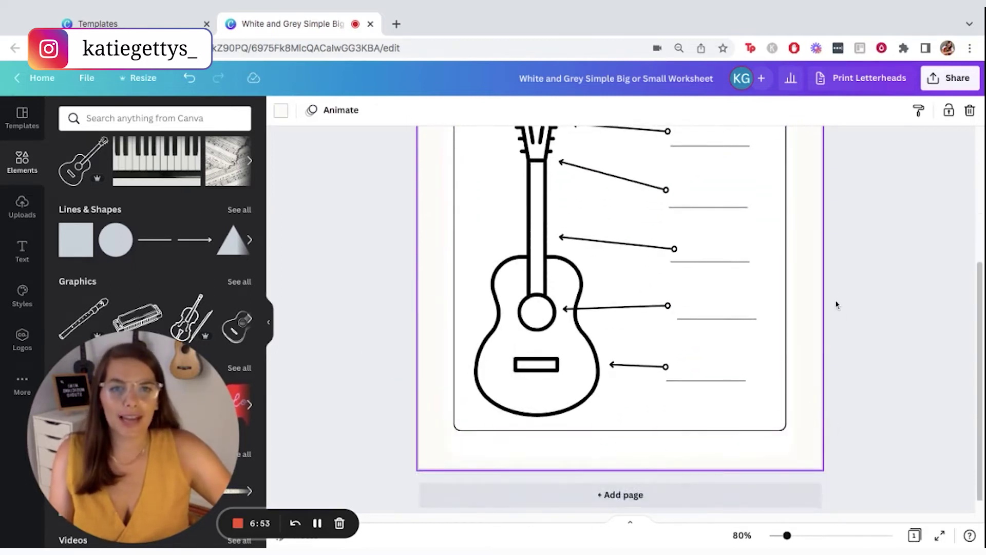
scroll(848, 300, up, 4)
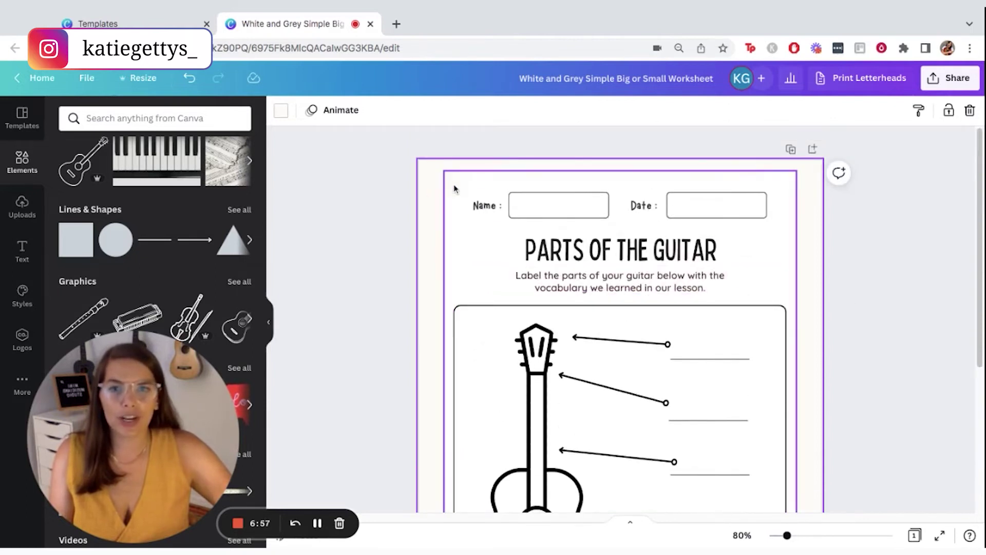
drag(417, 196, 781, 242)
shift+click(713, 242)
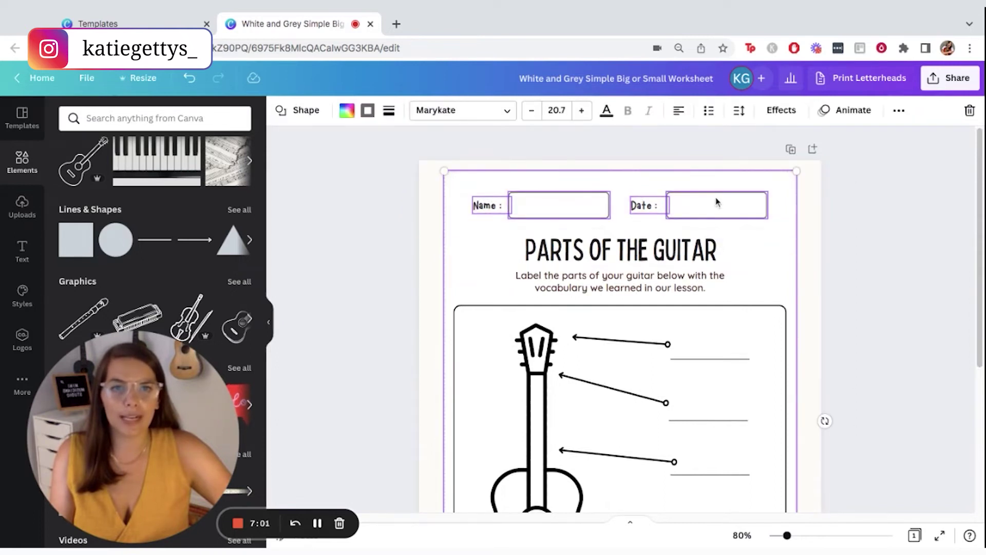
drag(709, 206, 709, 205)
Step: Move the title and its subtitle up together
drag(552, 278, 462, 229)
drag(583, 272, 580, 260)
scroll(462, 289, down, 2)
click(417, 272)
Step: Nudge the boxed guitar diagram slightly up and to the right
scroll(392, 276, down, 2)
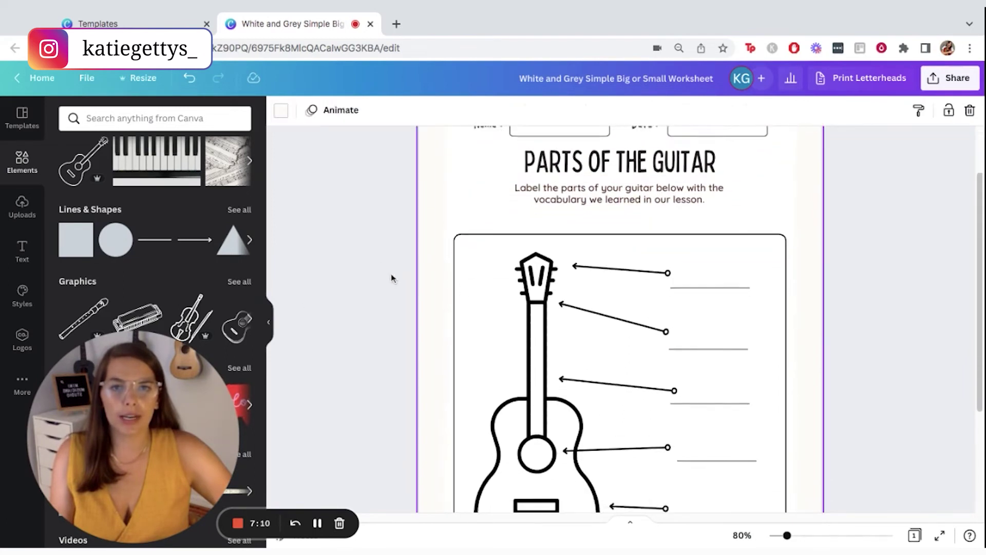
mouse_move(383, 190)
mouse_down()
mouse_move(550, 352)
mouse_move(753, 506)
mouse_move(383, 190)
mouse_up()
scroll(383, 190, down, 2)
scroll(735, 408, down, 1)
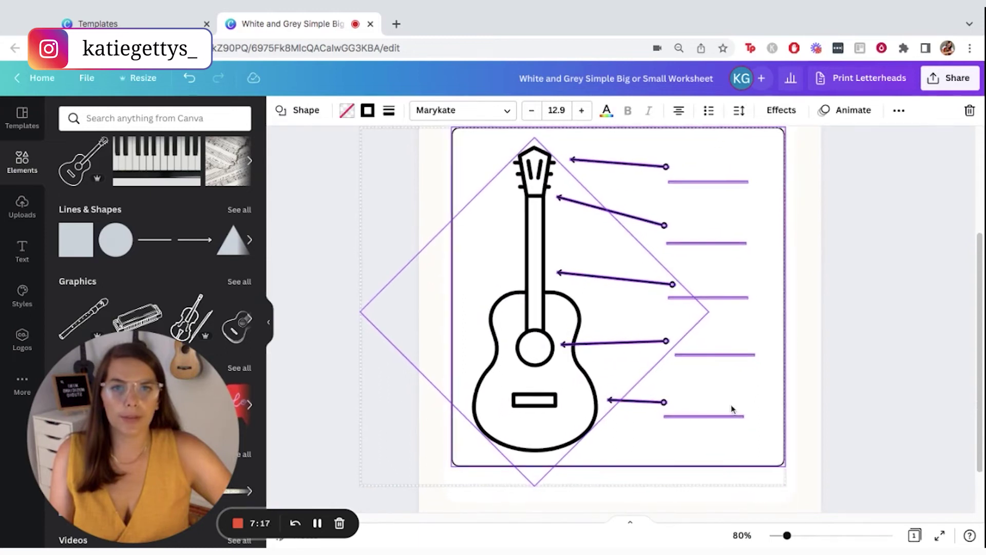
scroll(732, 409, up, 2)
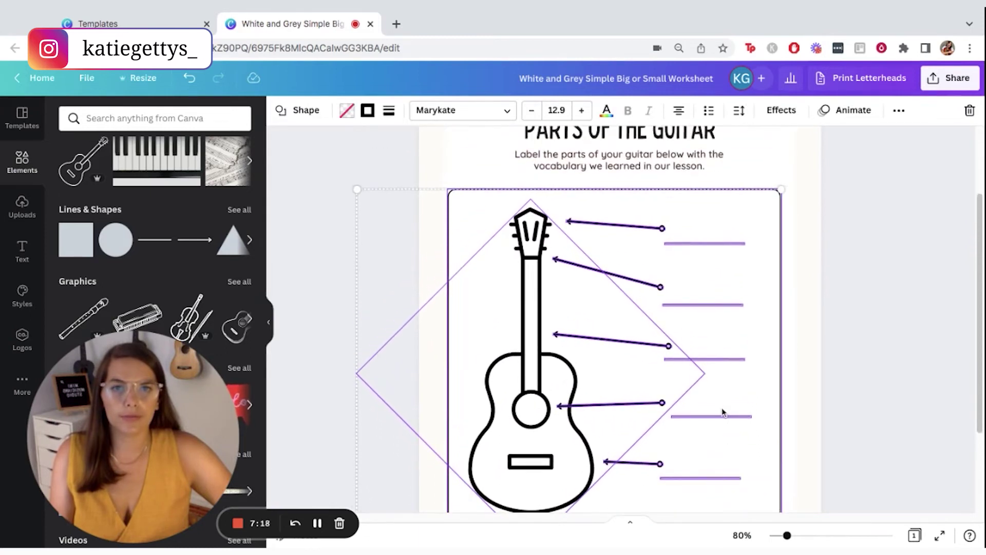
key(shift+Up)
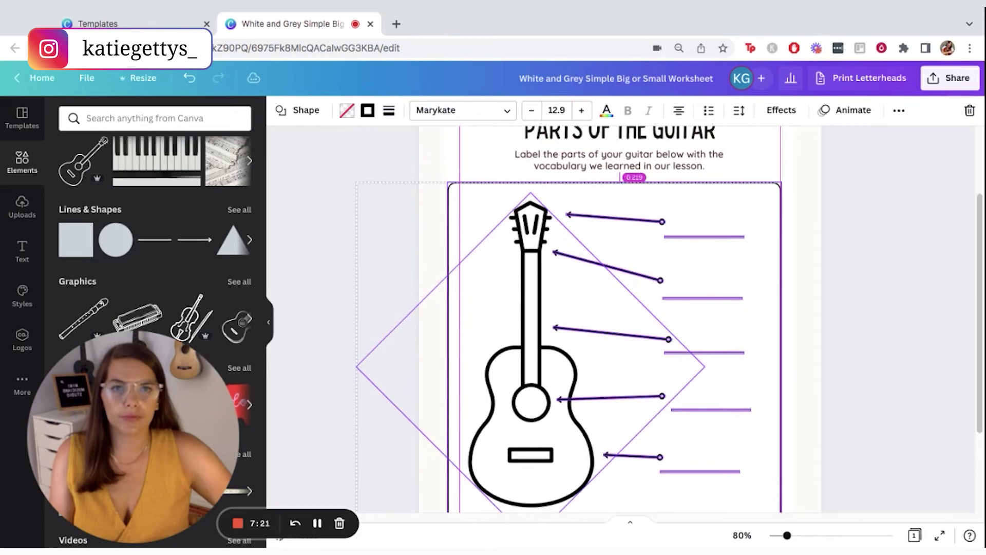
key(shift+Right)
click(863, 426)
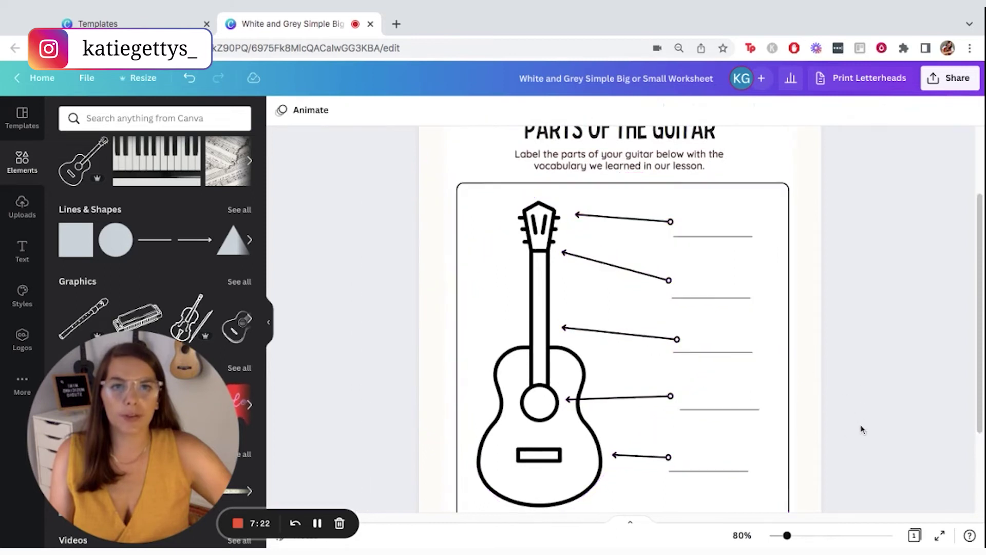
scroll(843, 428, down, 4)
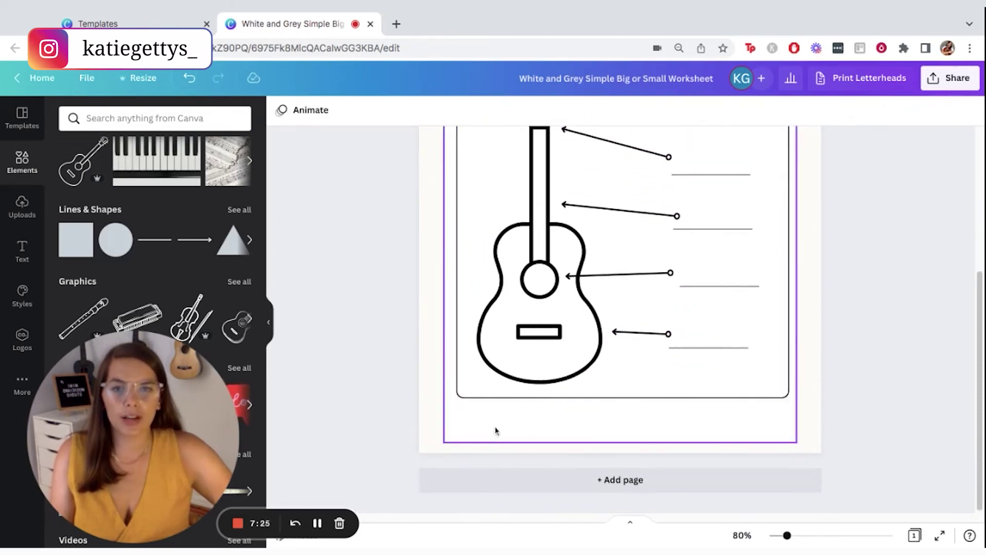
Step: Add a small body text box and move it below the guitar frame
click(23, 251)
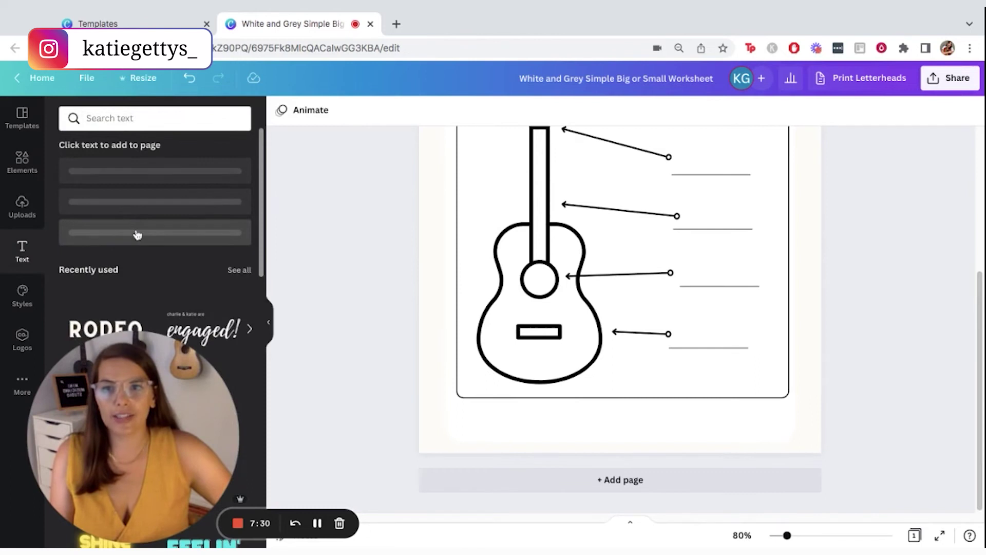
click(119, 247)
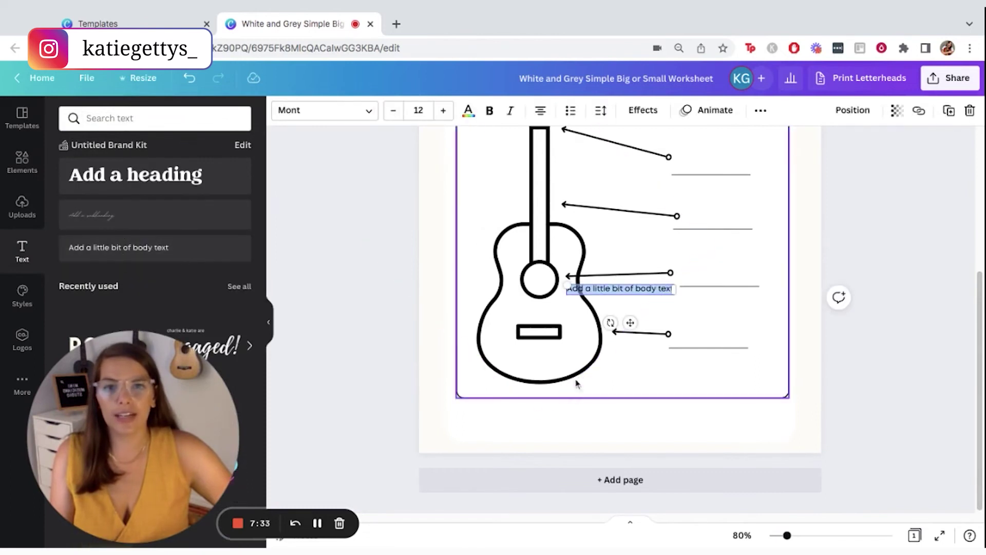
click(324, 112)
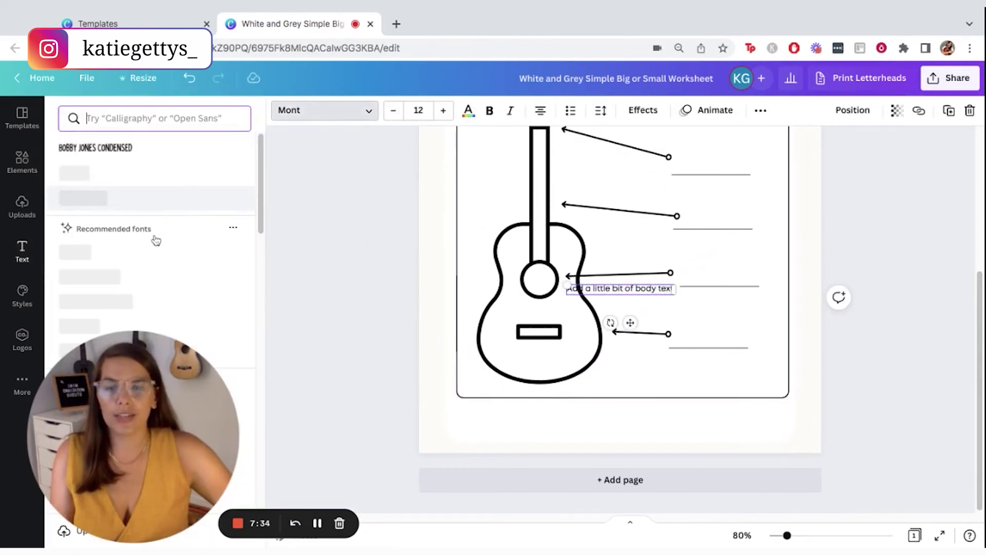
scroll(154, 247, down, 15)
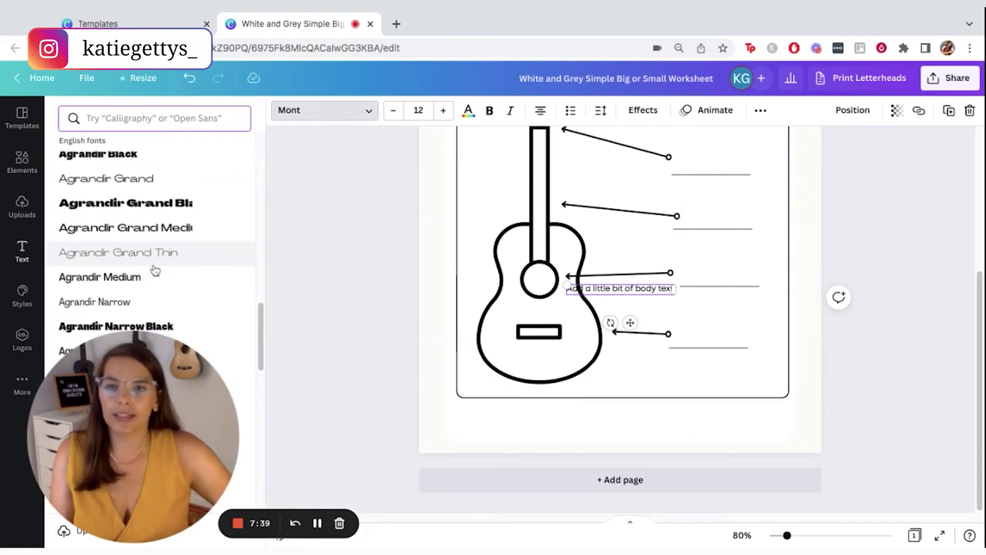
scroll(154, 277, down, 10)
scroll(163, 271, up, 10)
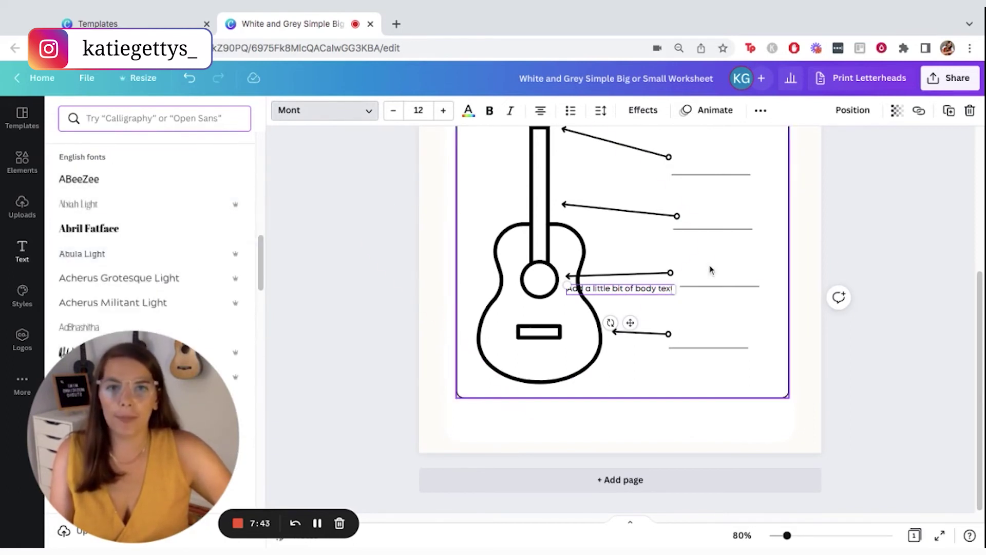
click(664, 304)
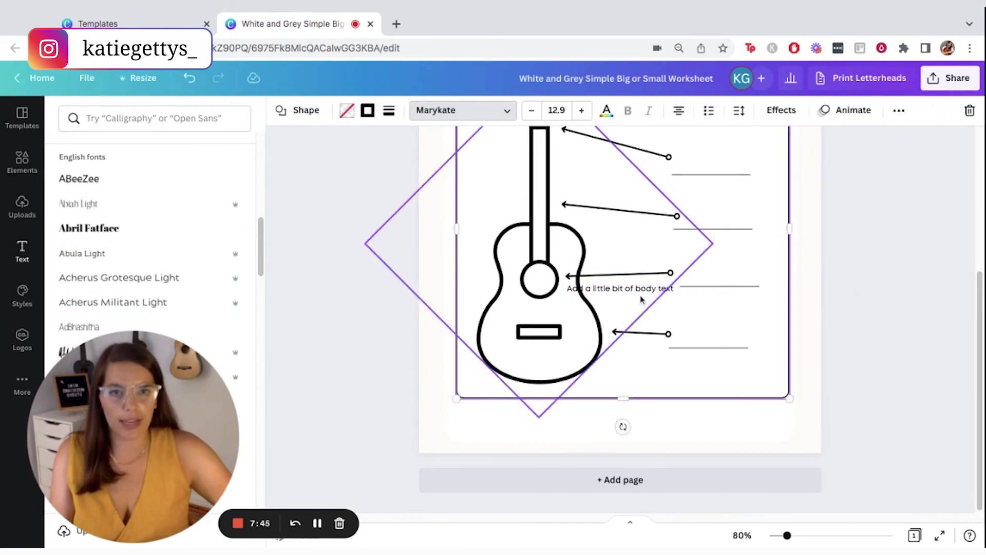
click(622, 289)
drag(631, 322, 564, 455)
scroll(726, 285, up, 3)
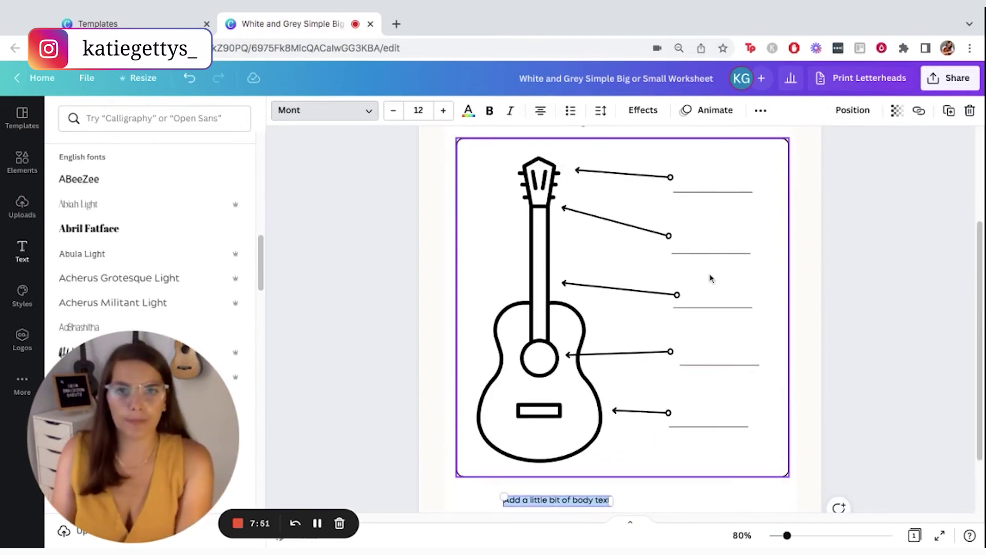
Step: Type Head, Body, Neck, Sound hole and Nut on separate lines
text(Head)
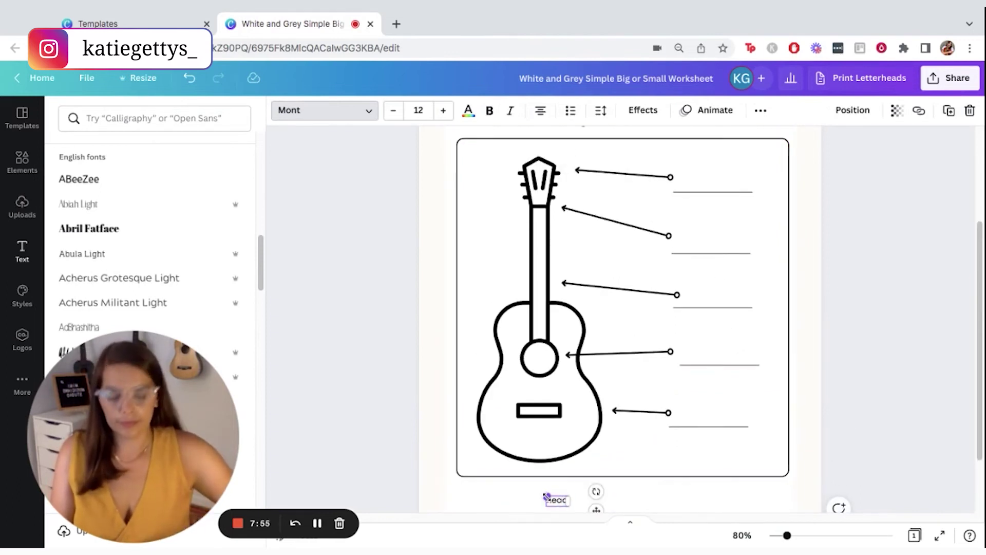
key(Return)
text(Body)
key(Return)
text(Ne)
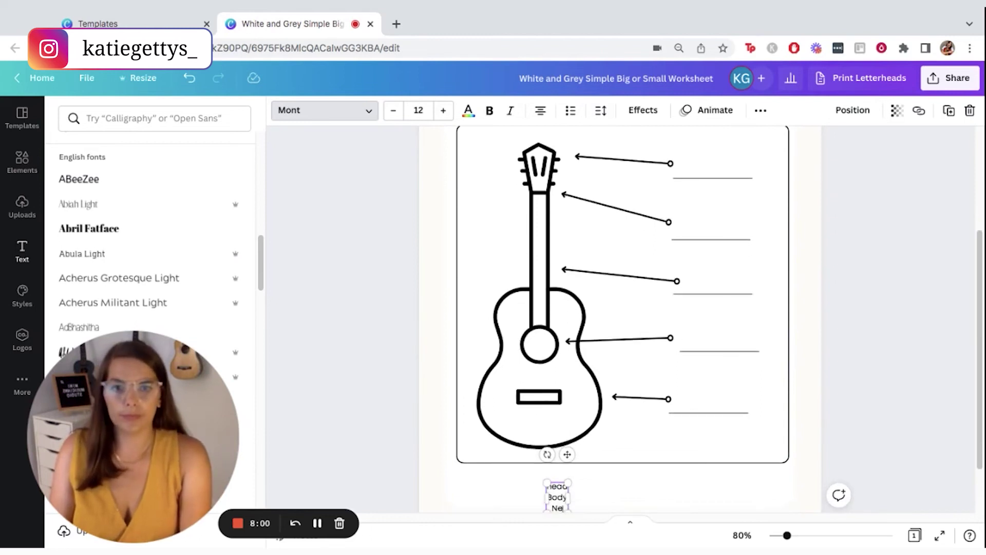
text(ck)
key(Return)
text(Sound hole)
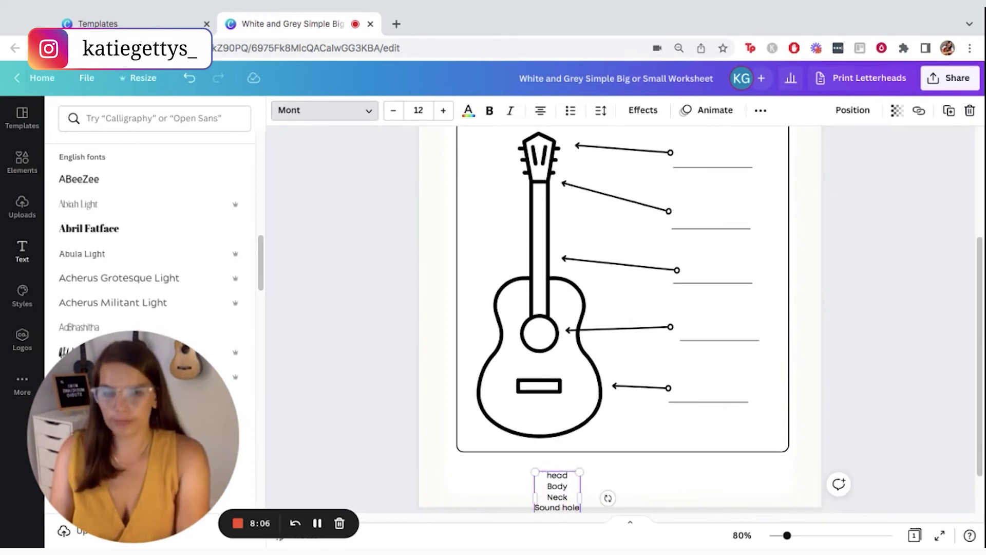
key(Return)
text(Nut)
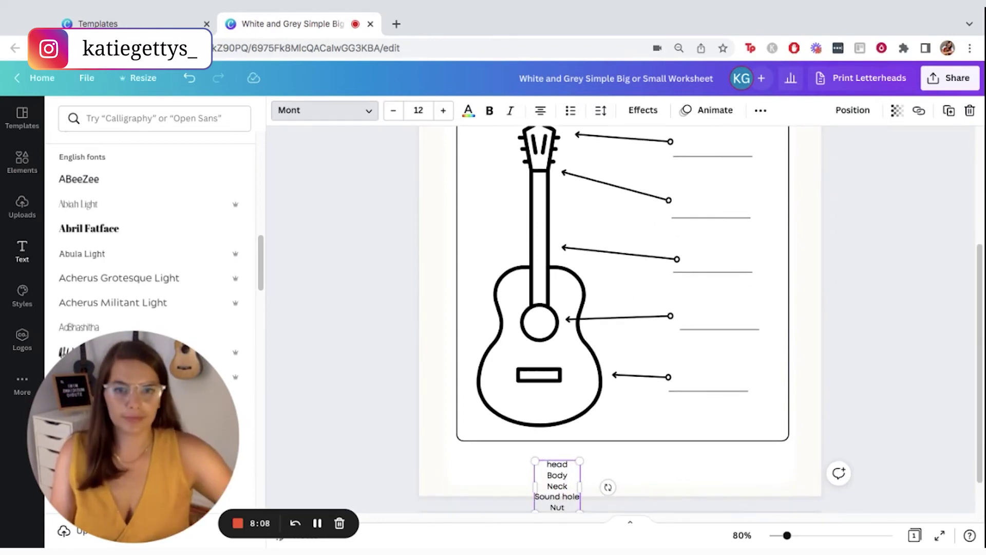
click(384, 446)
Step: Join the word bank onto one comma-separated line: Head, Body, Neck, Sound hole, Nut
drag(558, 485, 613, 485)
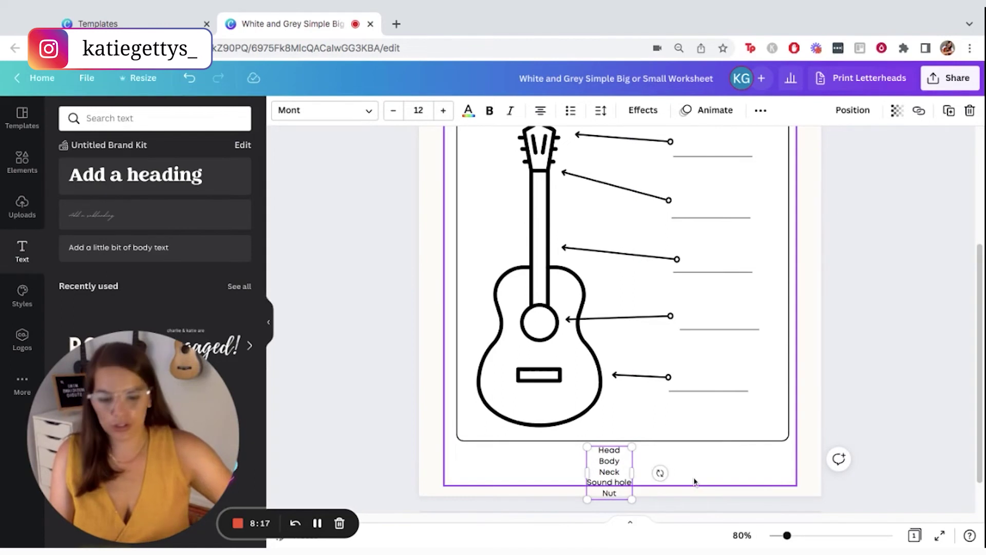
key(BackSpace)
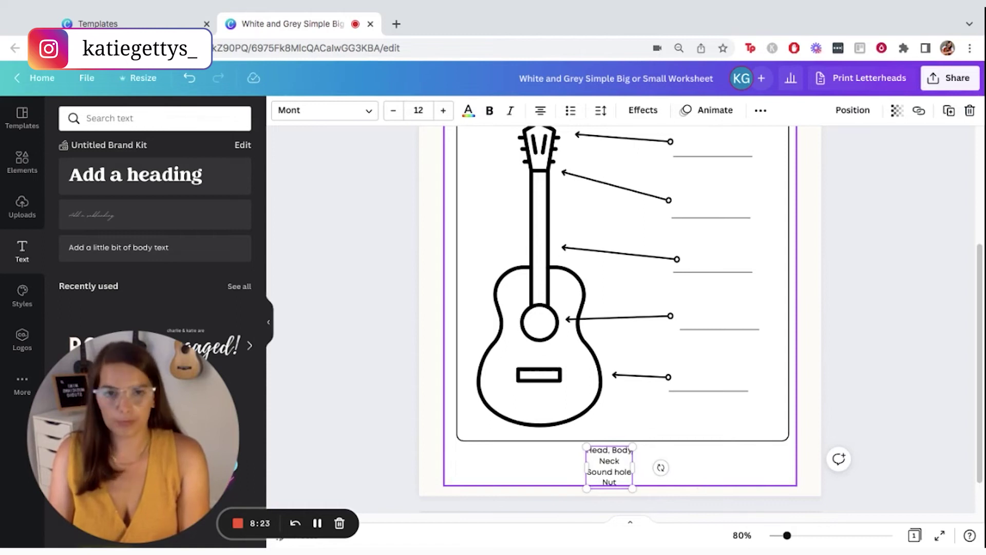
key(BackSpace)
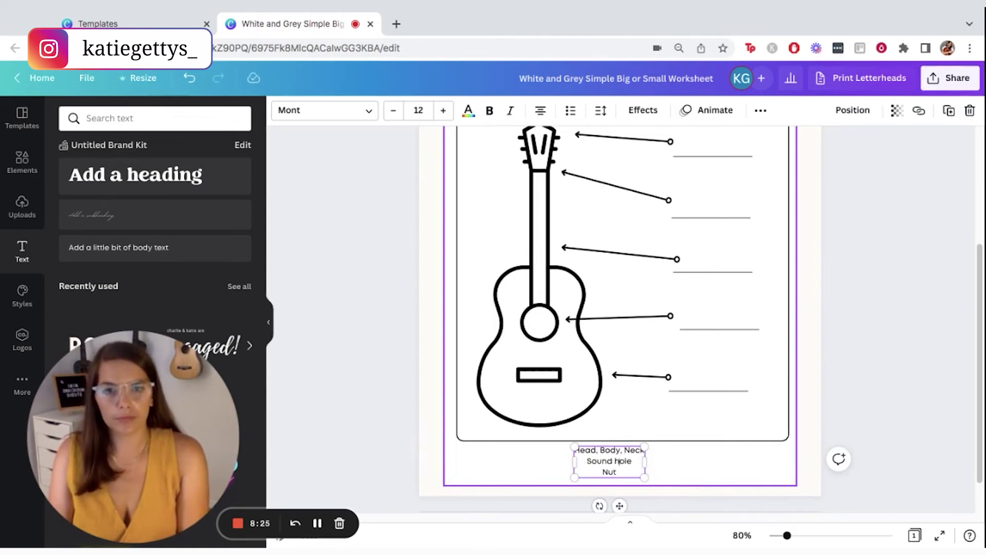
key(BackSpace)
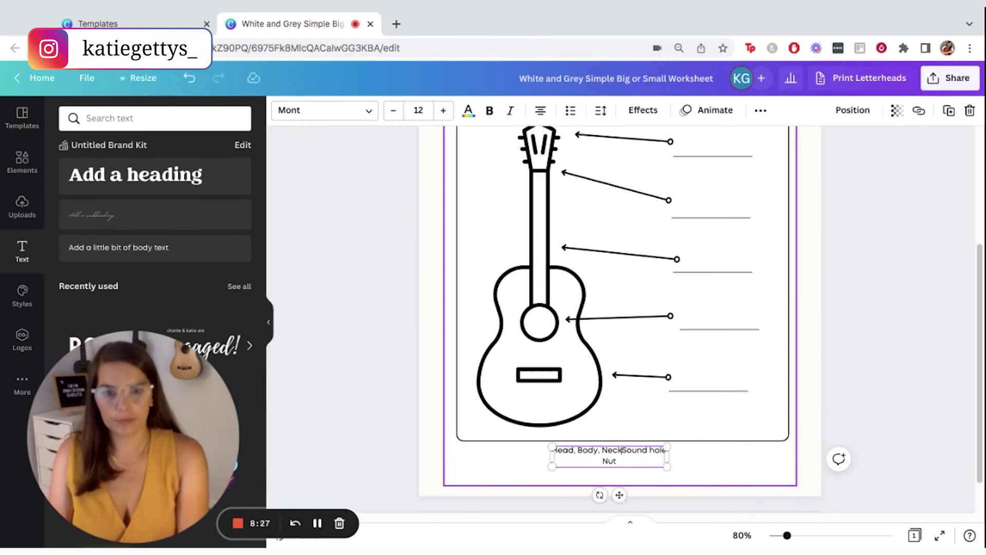
text(,)
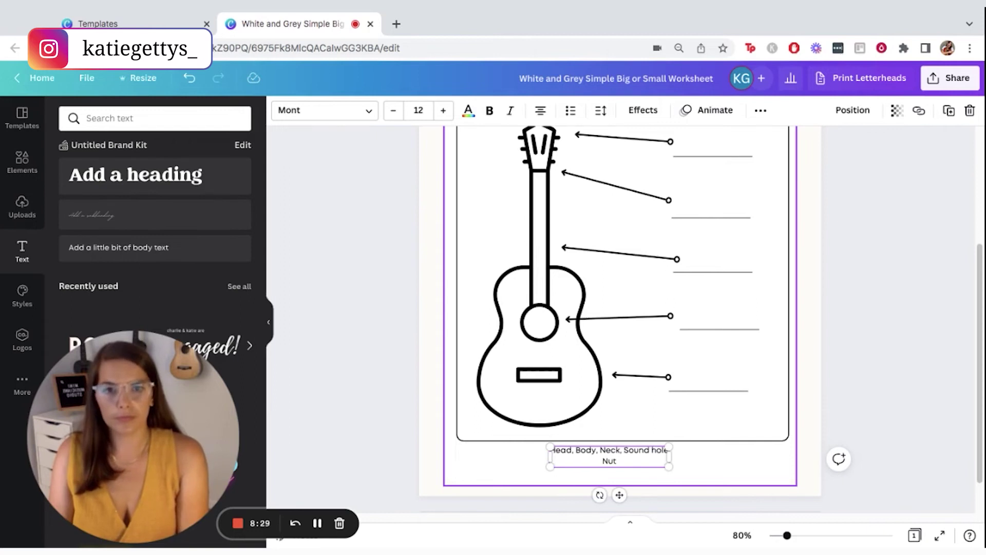
key(BackSpace)
text(, Nut)
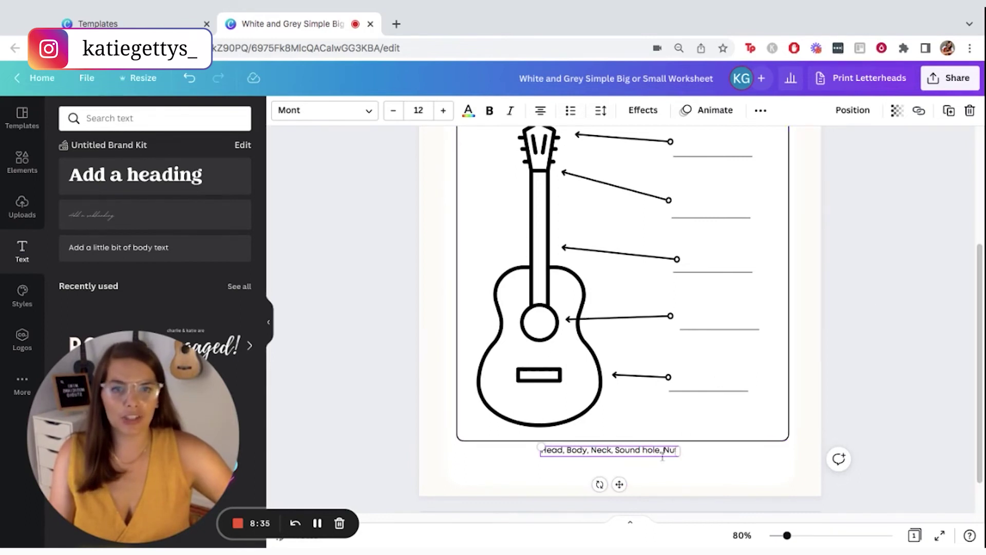
click(601, 450)
Step: Enlarge the word bank to size 15.5 and centre it beneath the guitar frame
drag(595, 450, 519, 452)
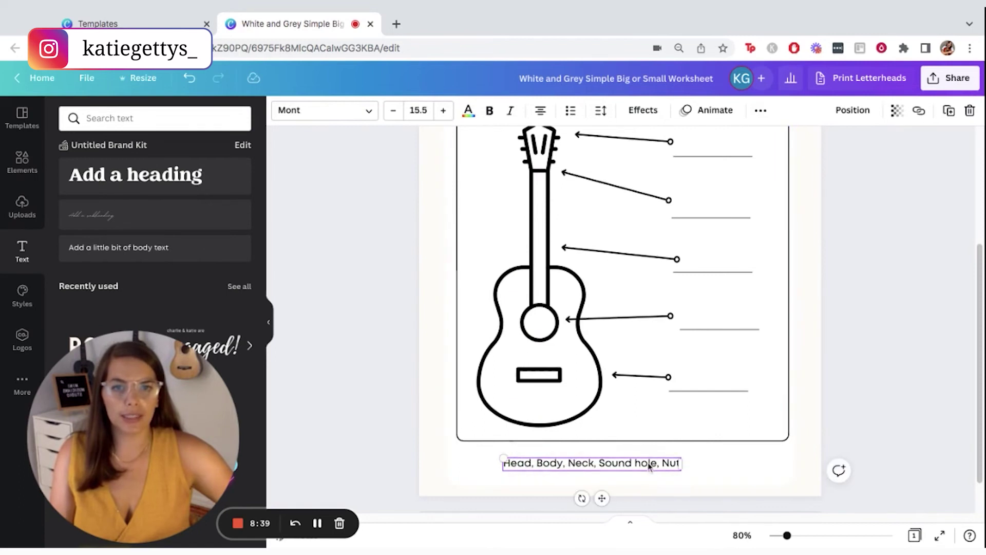
drag(631, 463, 648, 466)
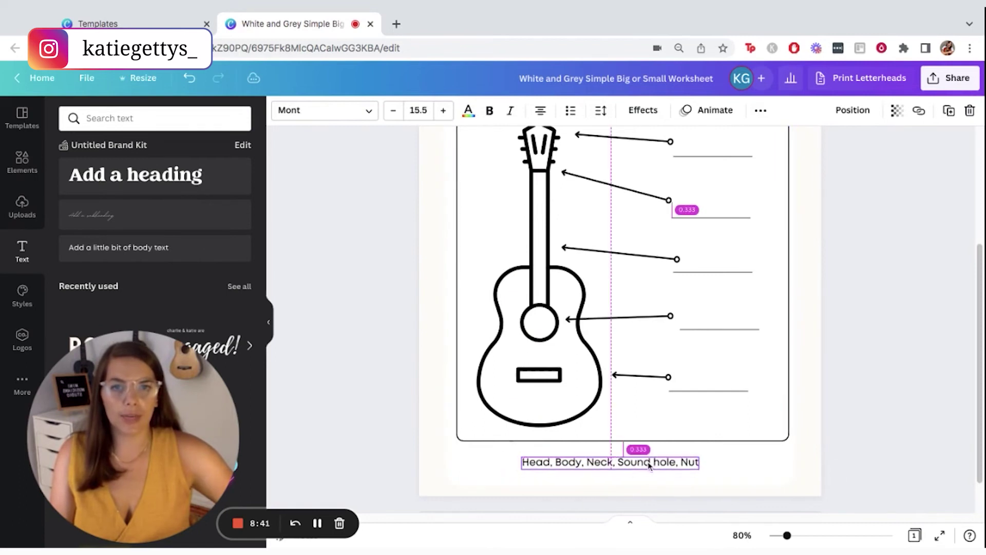
click(874, 341)
scroll(920, 355, up, 2)
scroll(948, 337, up, 2)
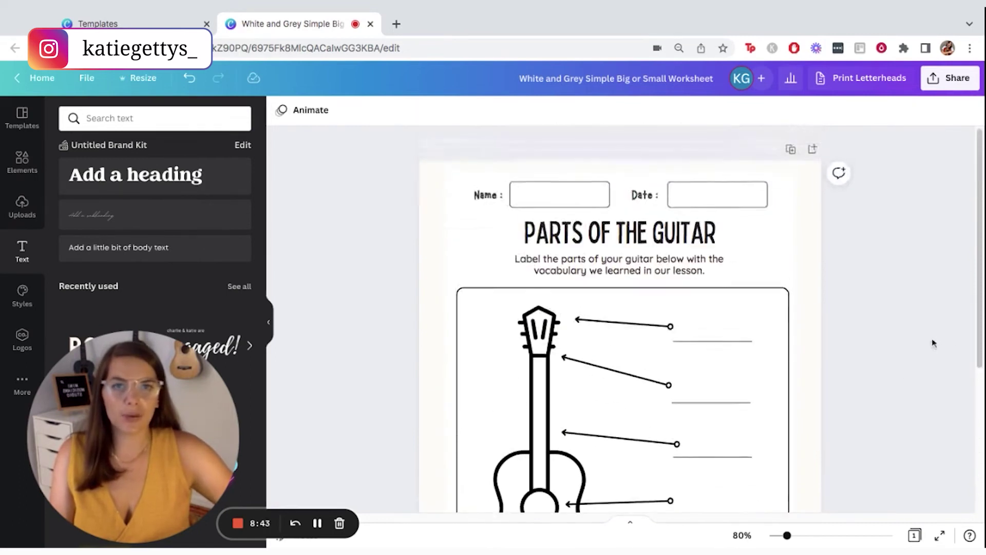
scroll(943, 339, down, 2)
scroll(935, 342, down, 1)
scroll(934, 344, down, 3)
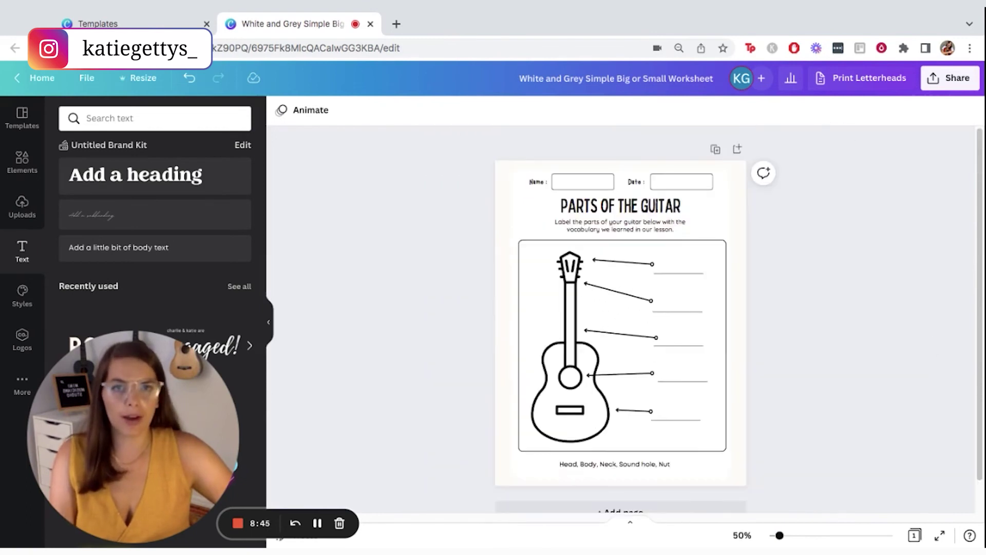
drag(449, 202, 758, 467)
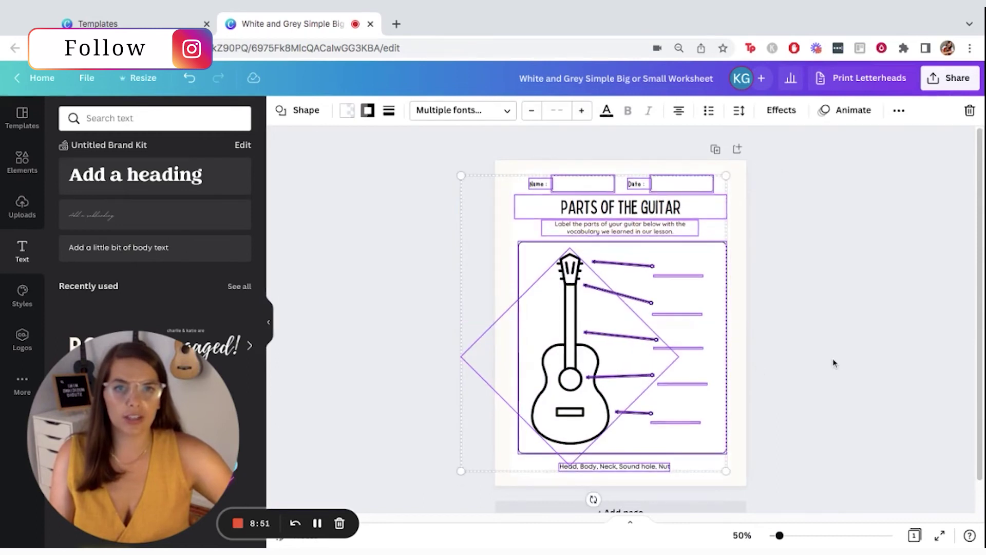
click(815, 351)
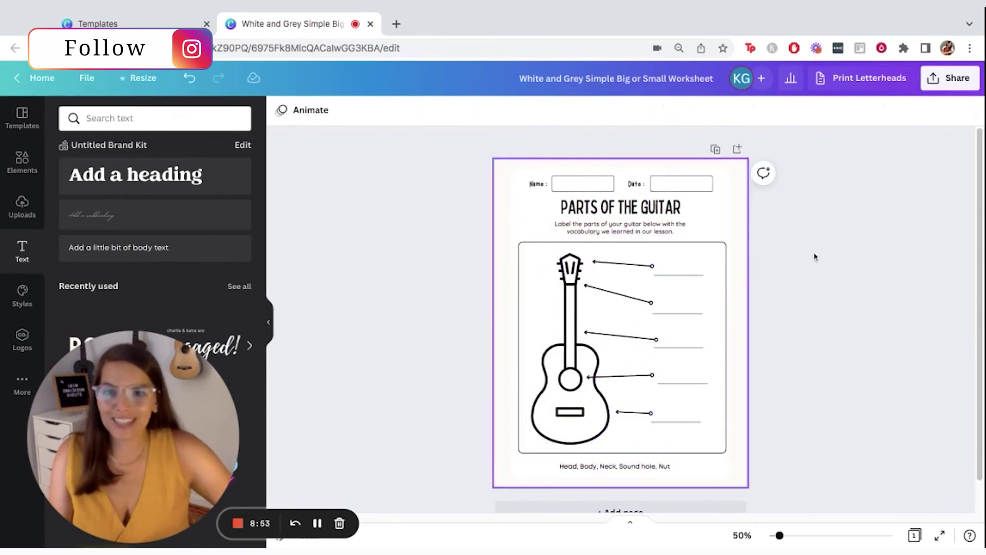
Step: Open Share > Download and choose PDF Standard as the file type
click(950, 78)
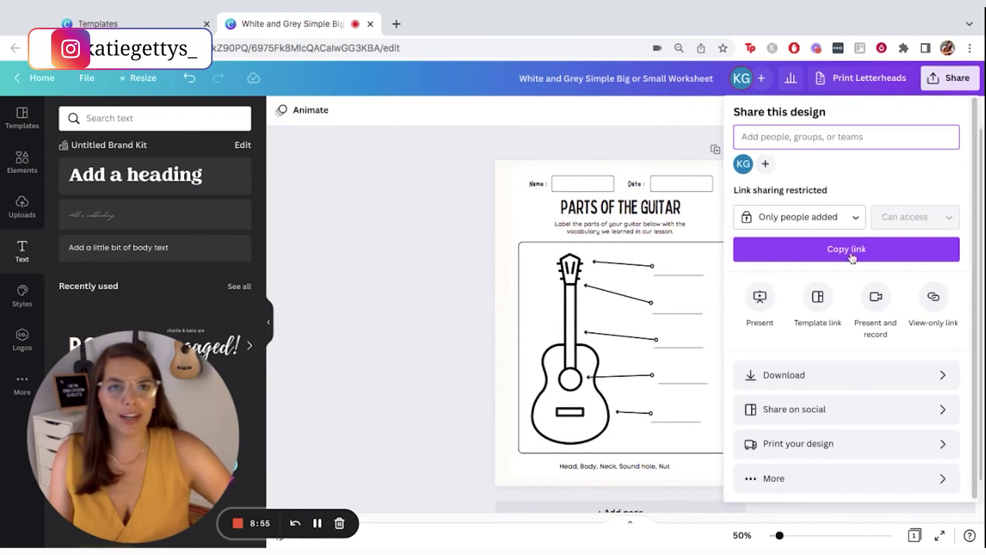
click(801, 379)
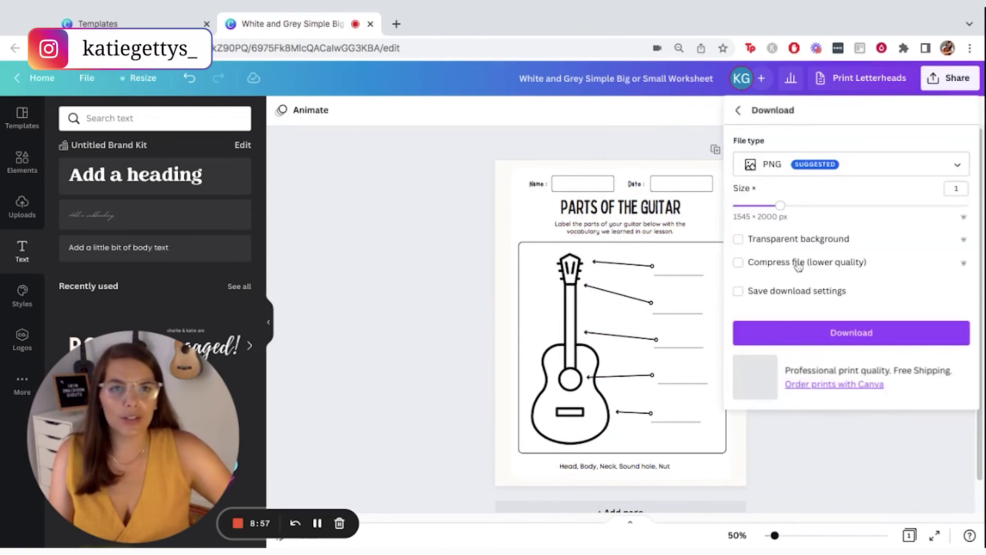
click(774, 171)
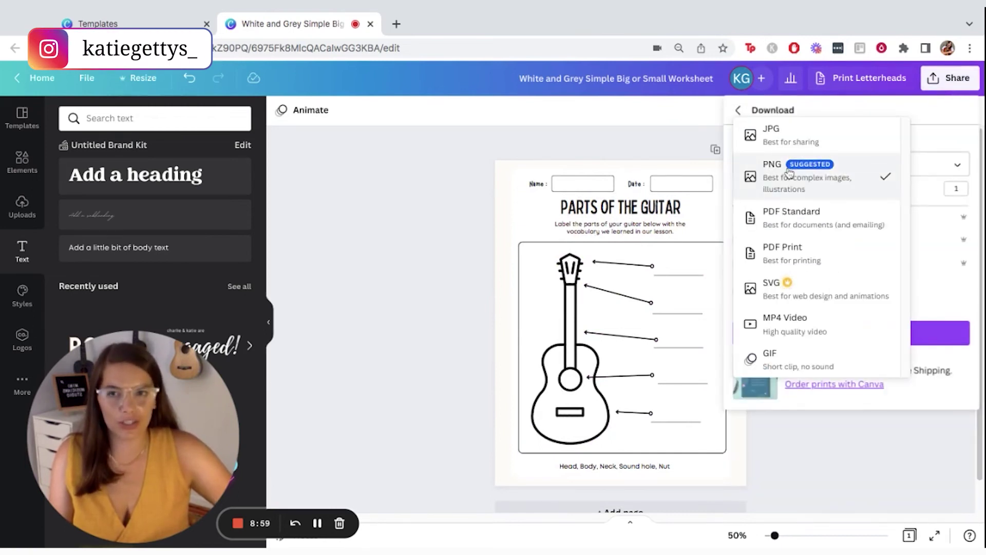
click(787, 222)
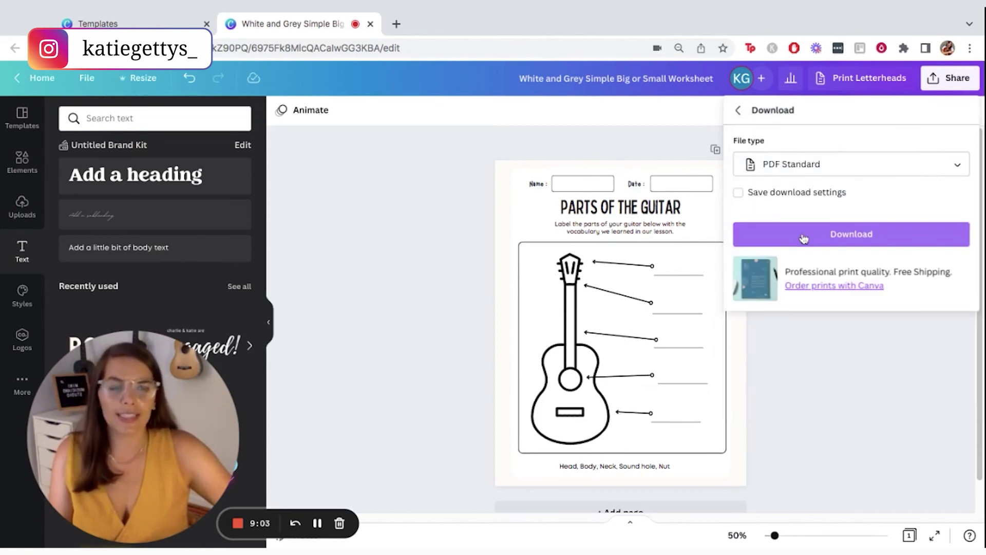